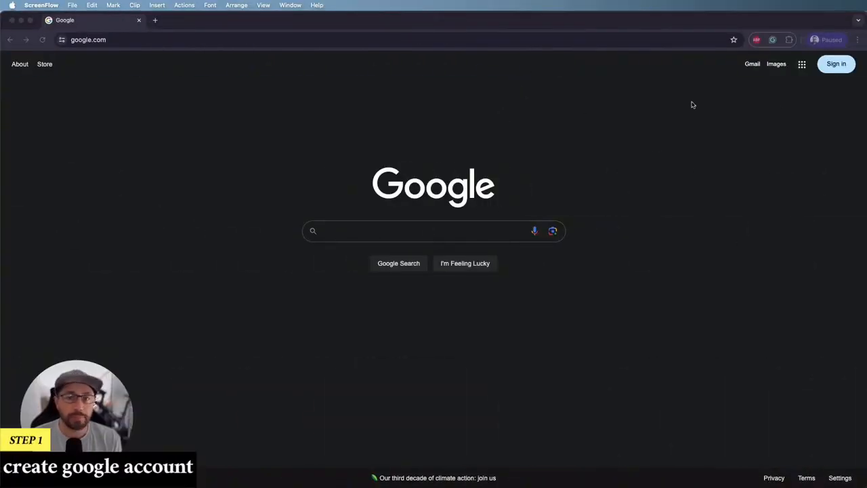
Begin a Google sign-in and choose to create an account for work or business.
left_click(836, 68)
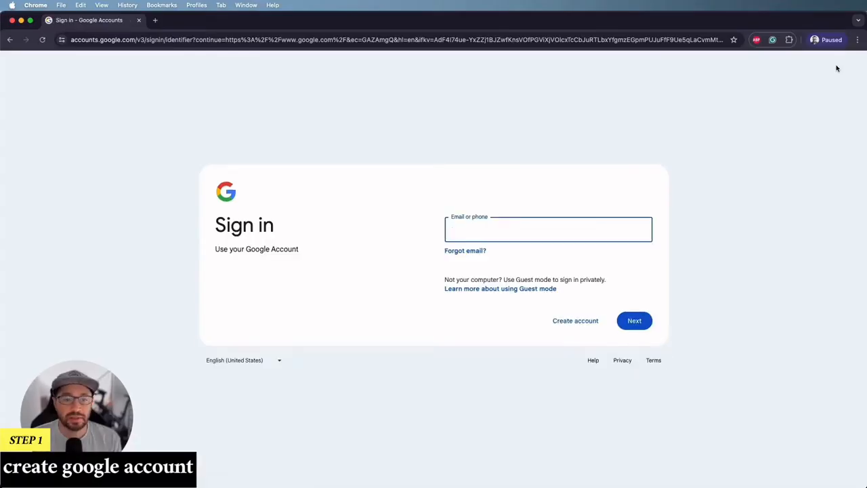
left_click(487, 231)
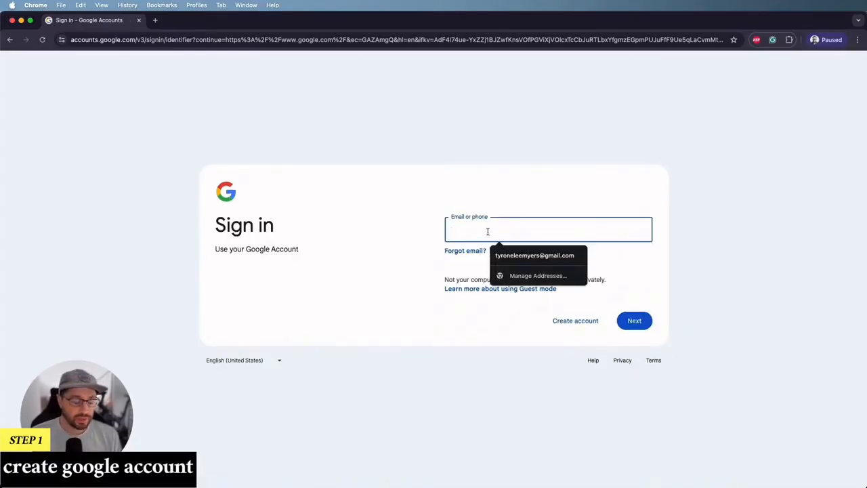
left_click(520, 212)
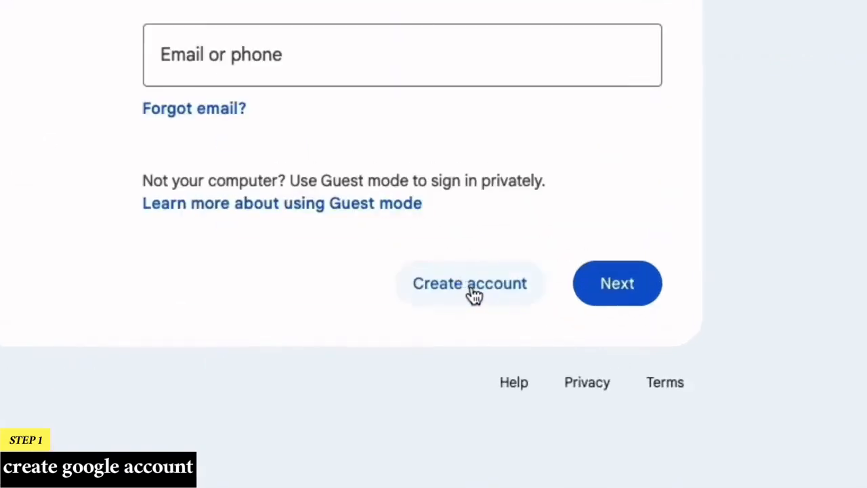
left_click(473, 287)
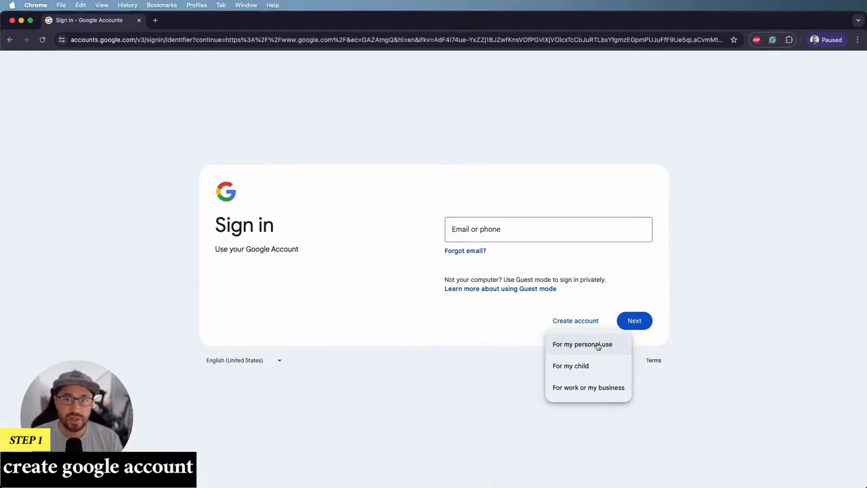
left_click(588, 390)
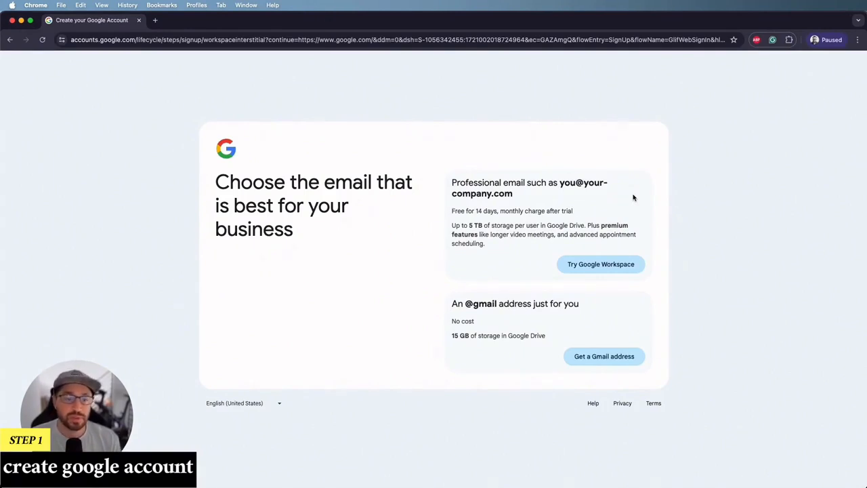
Choose a free Gmail address and enter the account holder's first and last name.
left_click(605, 359)
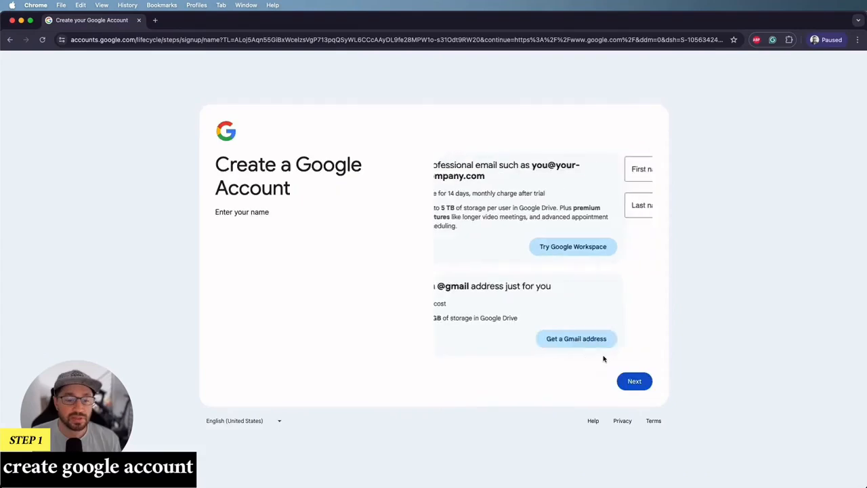
left_click(523, 230)
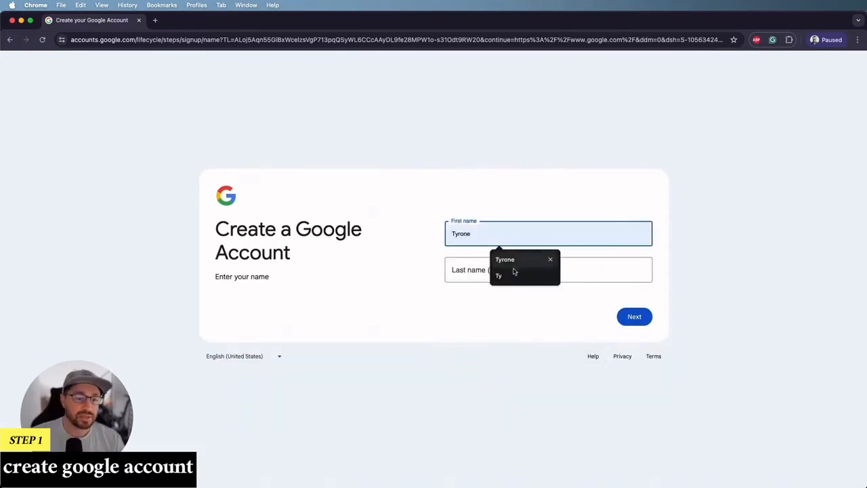
left_click(514, 275)
left_click(500, 274)
left_click(501, 293)
left_click(635, 318)
Set the birthday to April 20, 1985 and the gender to Male.
left_click(497, 233)
left_click(546, 228)
type("20")
key("Tab")
type("1985")
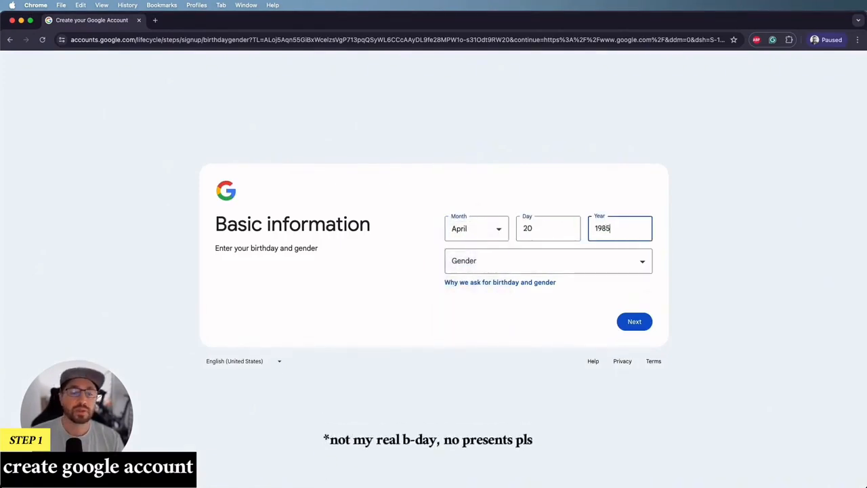
left_click(535, 258)
left_click(516, 274)
left_click(641, 322)
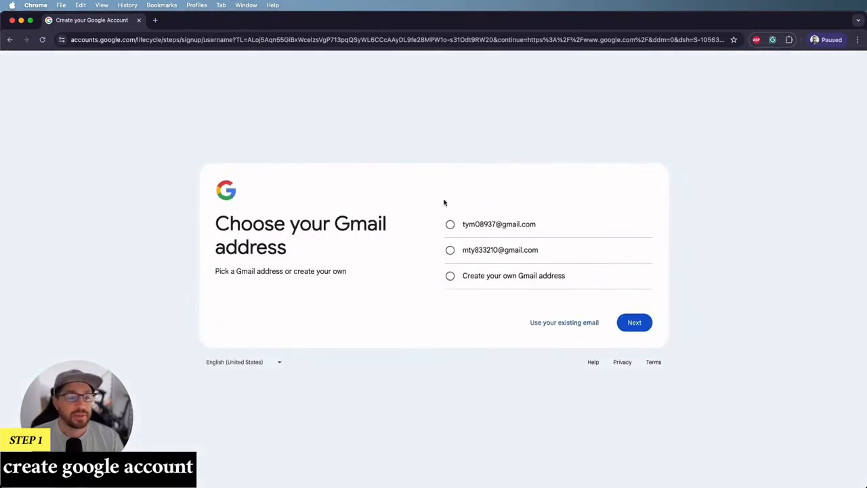
Try a custom Gmail username, then settle on the first suggested address.
left_click(451, 275)
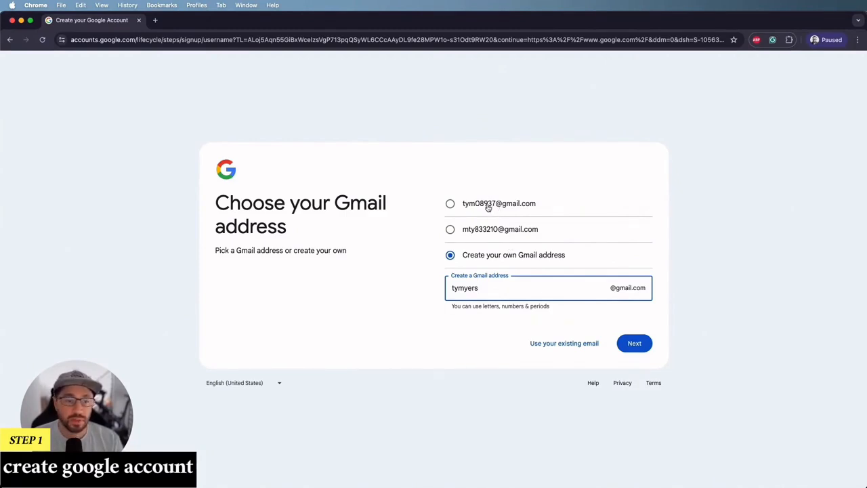
left_click(449, 204)
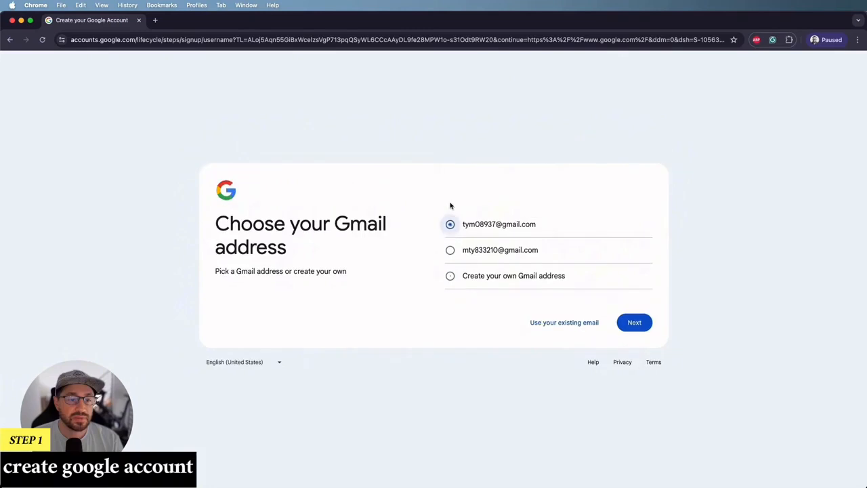
left_click(635, 323)
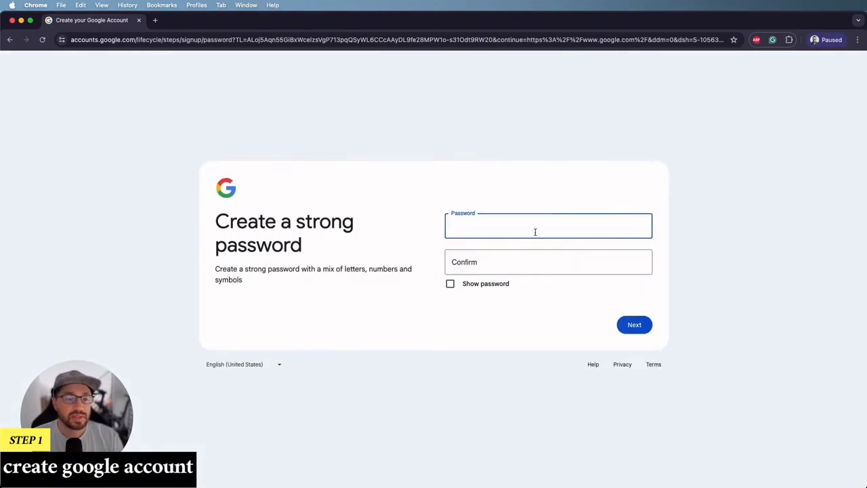
Enter and confirm the new account password.
type("•••••••••••")
key("Tab")
type("•••••••••••")
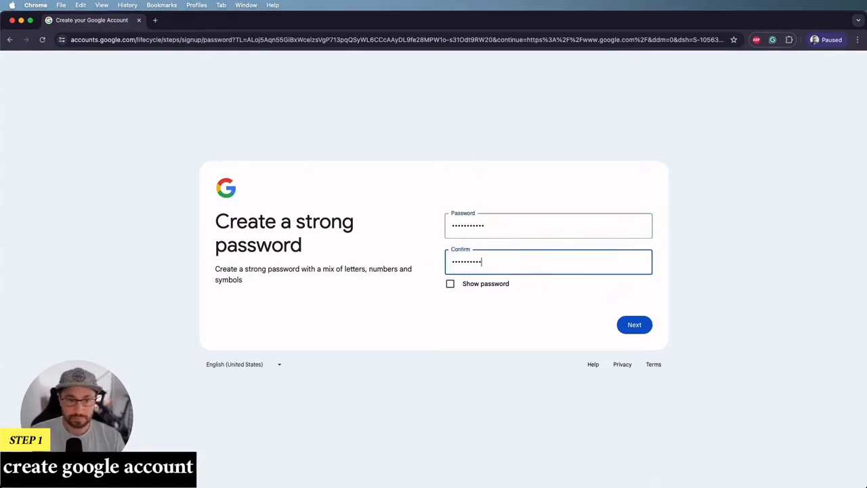
left_click(630, 321)
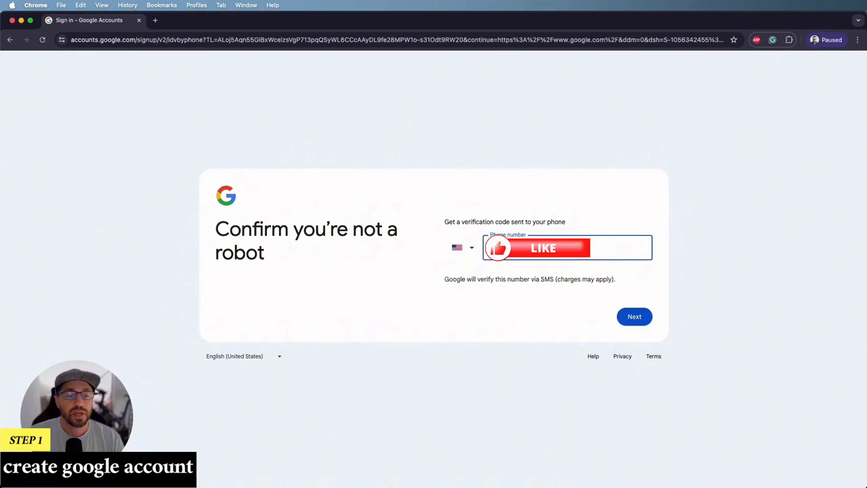
Verify the phone number with the texted code and skip the recovery email.
left_click(633, 316)
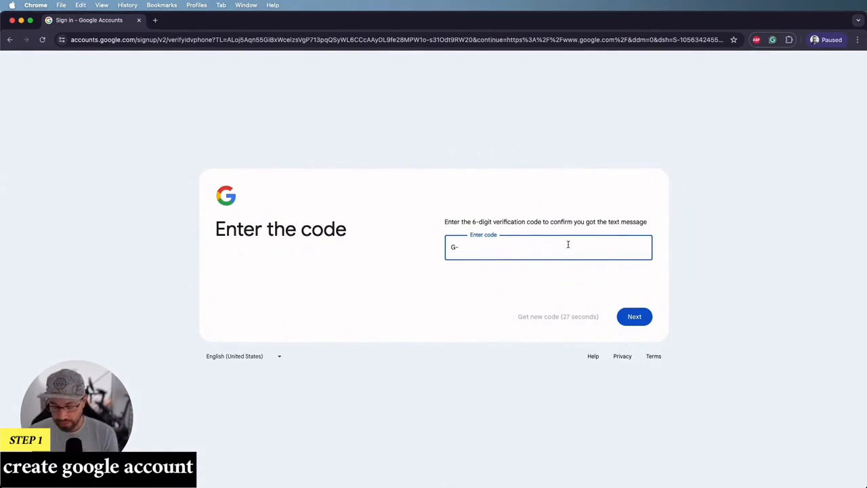
left_click(629, 316)
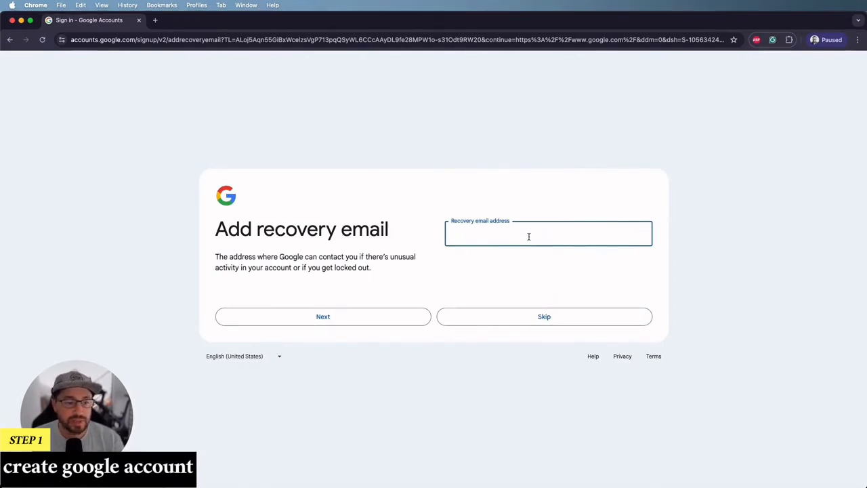
left_click(545, 317)
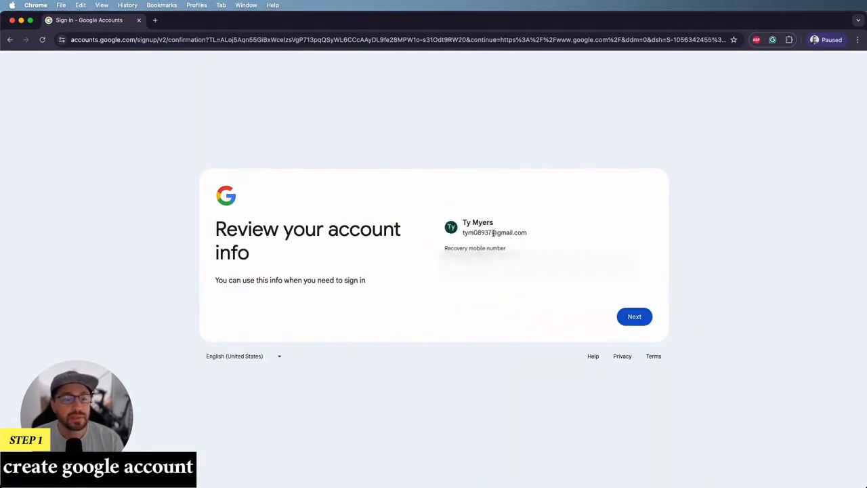
Review the new account's email address and confirm the account info.
left_click_drag(528, 234, 464, 233)
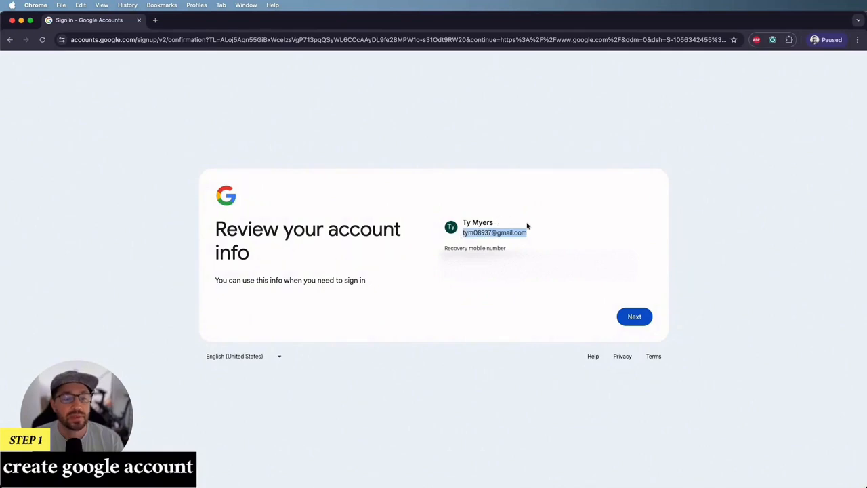
left_click(527, 228)
left_click(633, 317)
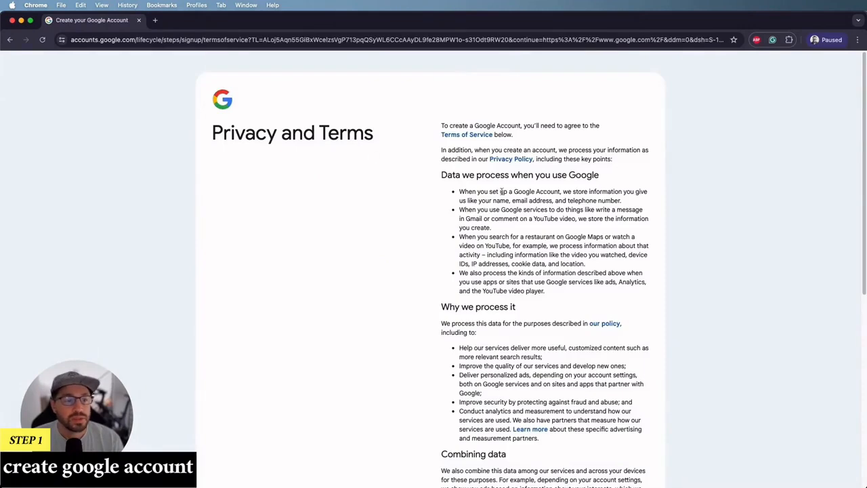
Agree to Google's privacy terms and confirm the personalization settings.
scroll(494, 177, "down", 5)
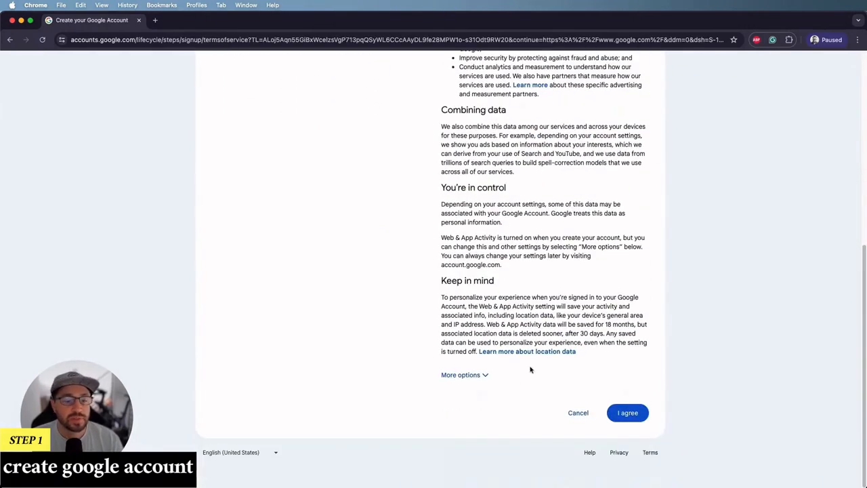
left_click(625, 413)
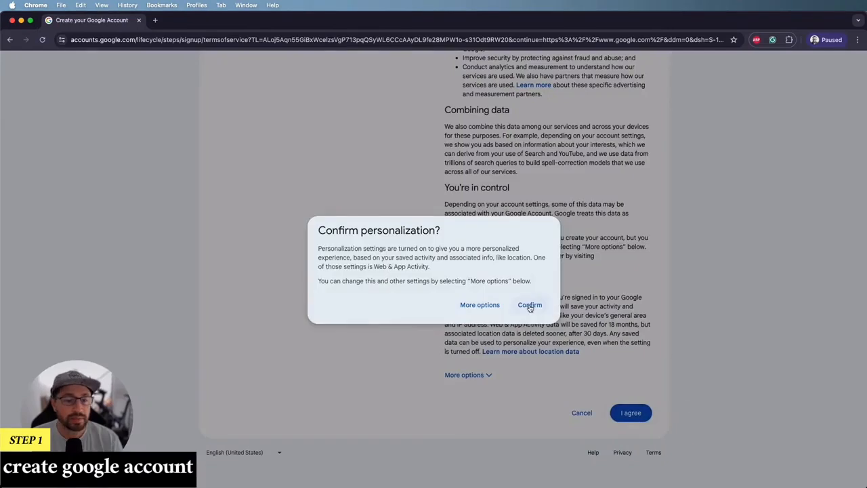
left_click(531, 305)
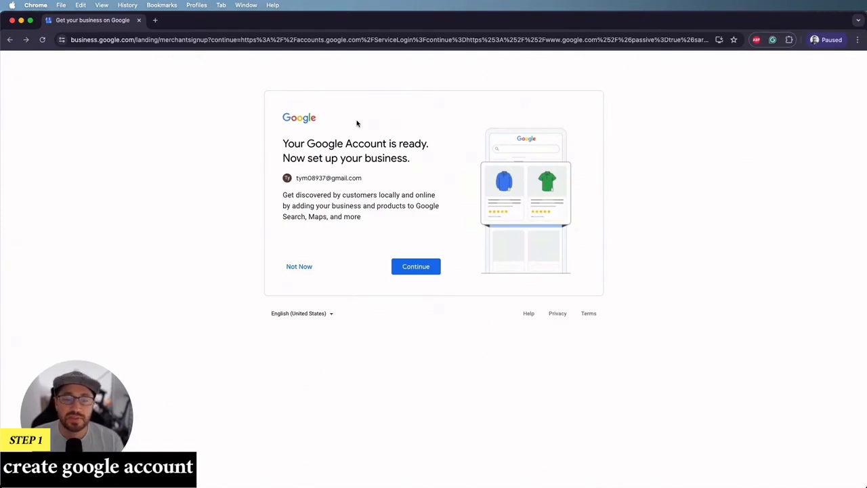
Skip the business profile setup and launch YouTube from the Google apps menu.
left_click(299, 268)
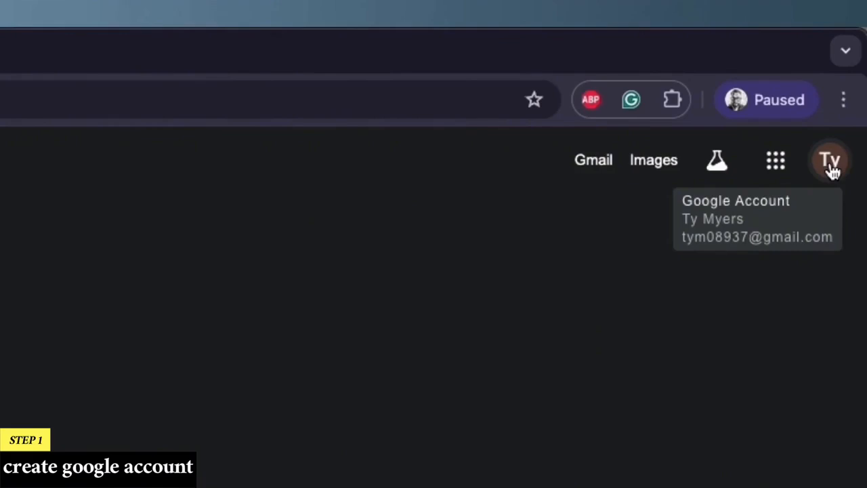
left_click(776, 164)
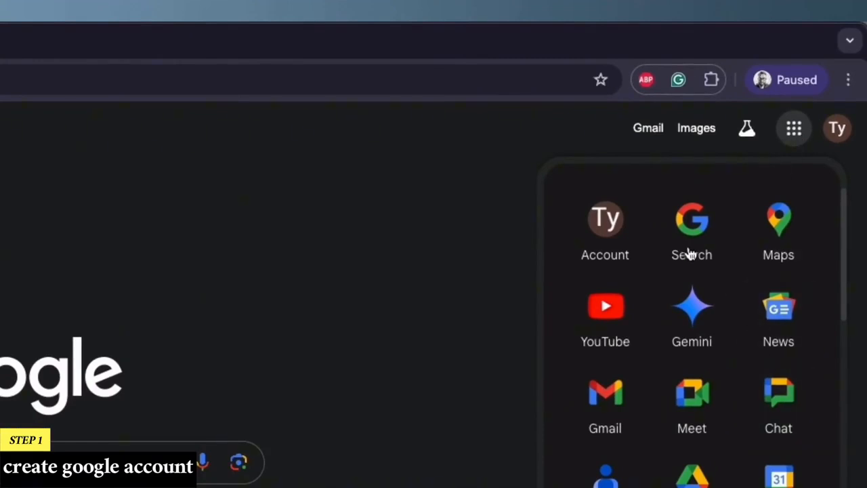
left_click(610, 313)
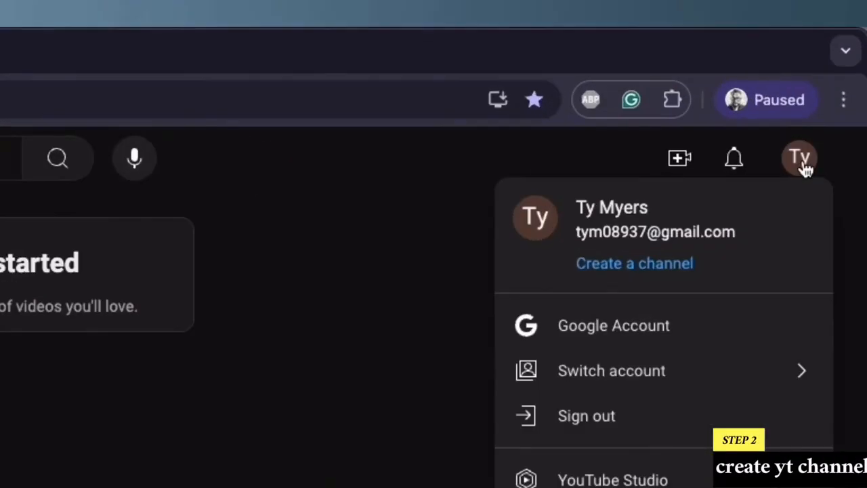
Create the YouTube channel, replacing the generated handle ending with 'Random_Cupca'.
left_click(637, 271)
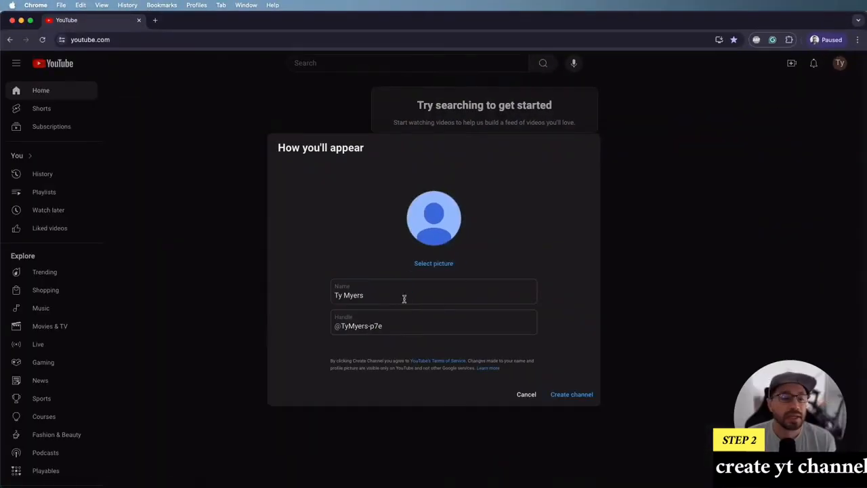
left_click_drag(395, 325, 347, 327)
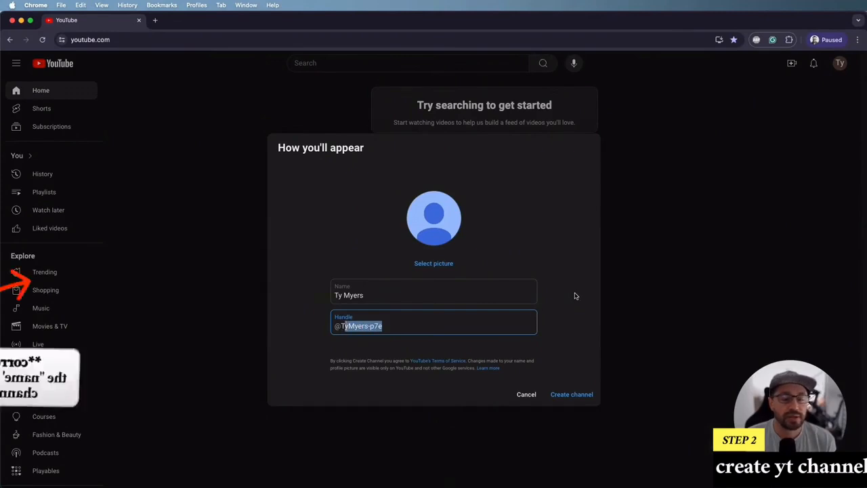
key("BackSpace")
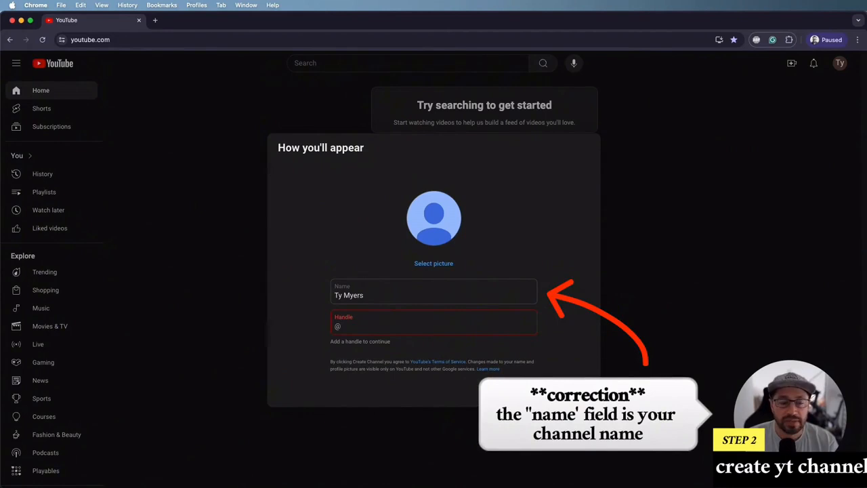
type("Random_Cupcake_Lover")
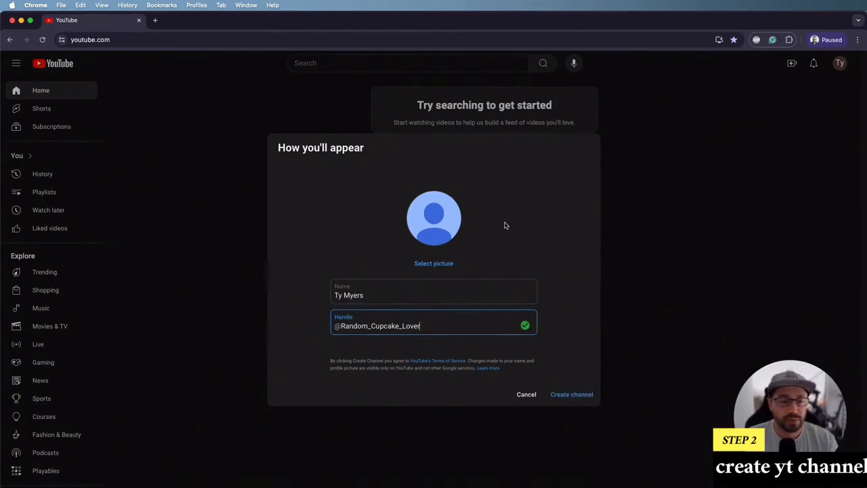
left_click(572, 396)
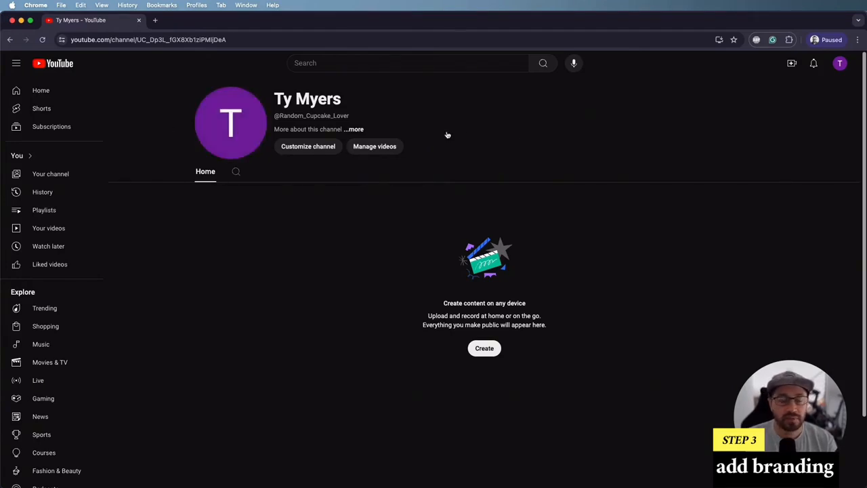
Go to channel customization in Studio, dismiss the welcome and dark-theme notices, and select Branding.
left_click(357, 130)
left_click(519, 217)
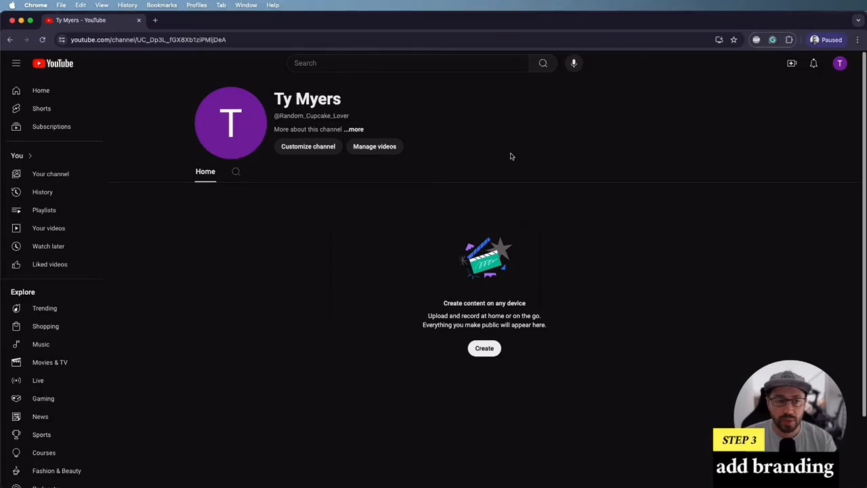
left_click(315, 147)
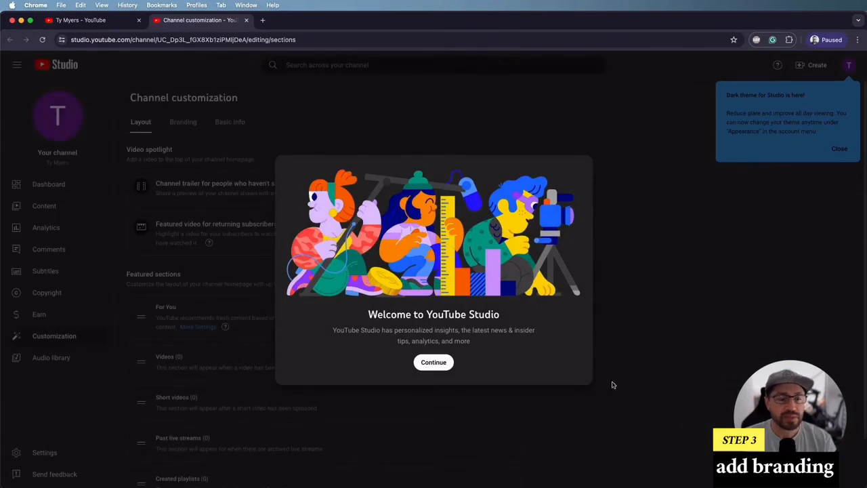
left_click(433, 363)
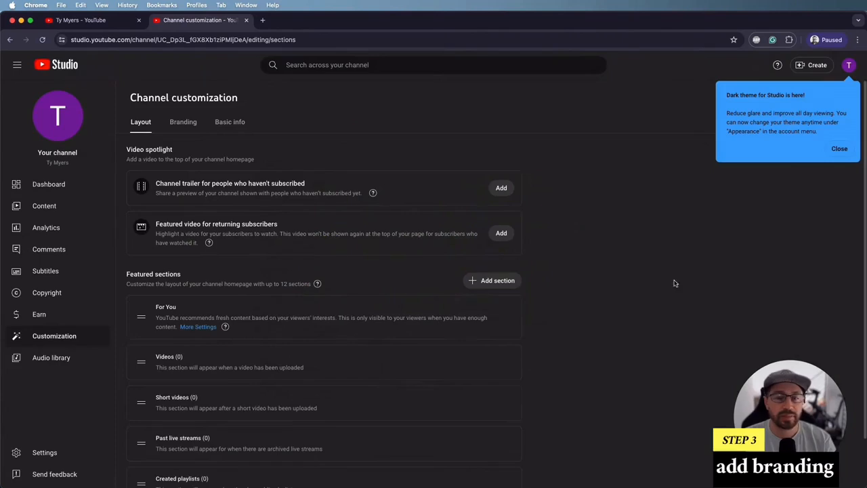
left_click(838, 149)
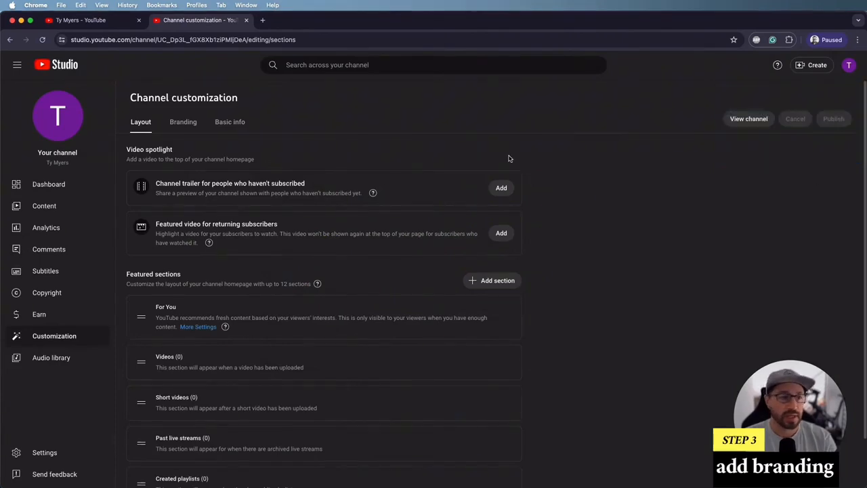
left_click(182, 125)
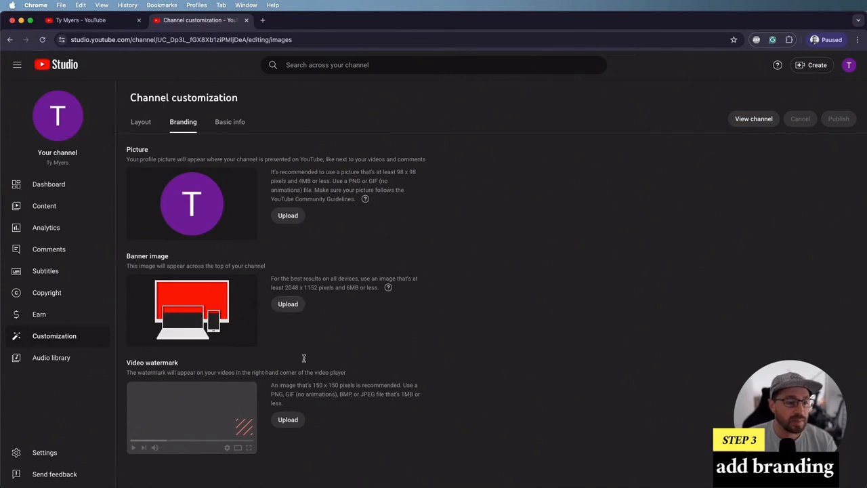
Upload Icon Image Background.jpg from Brand Assets and apply it as the profile picture.
left_click(287, 217)
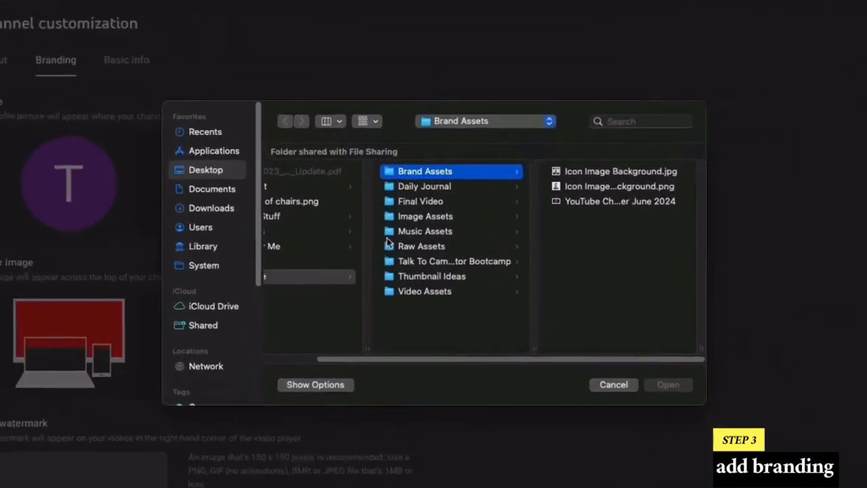
left_click_drag(394, 357, 246, 352)
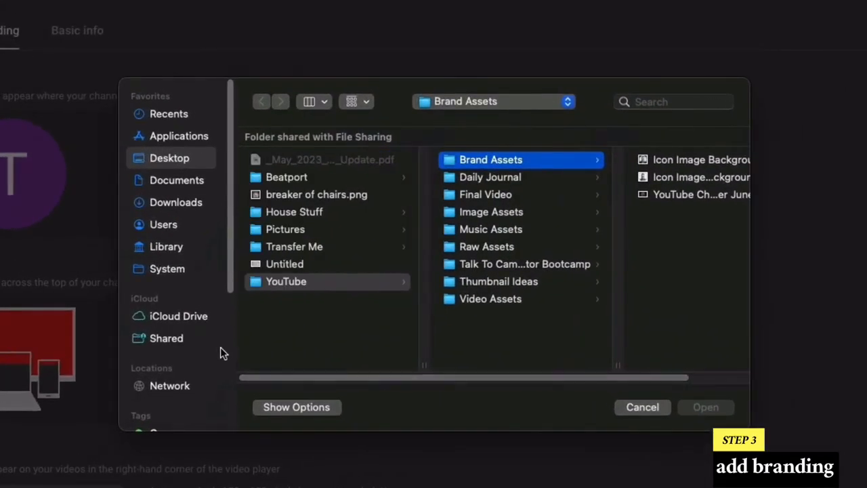
left_click(490, 212)
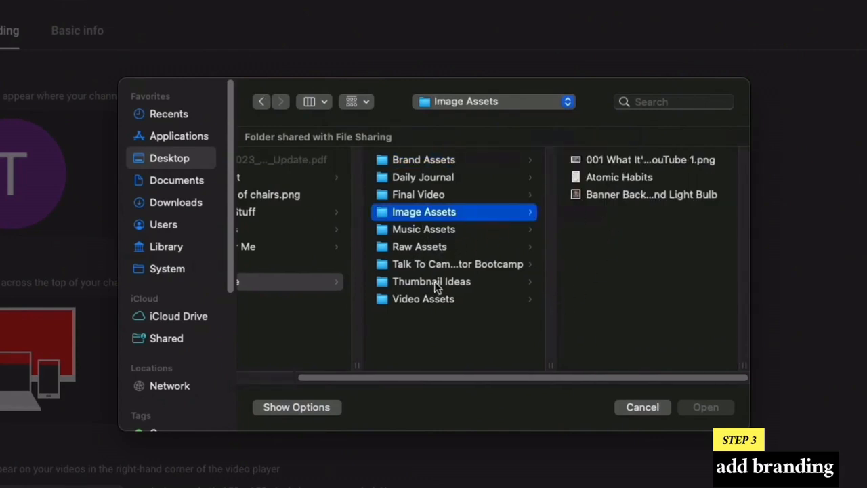
left_click(435, 161)
left_click(647, 171)
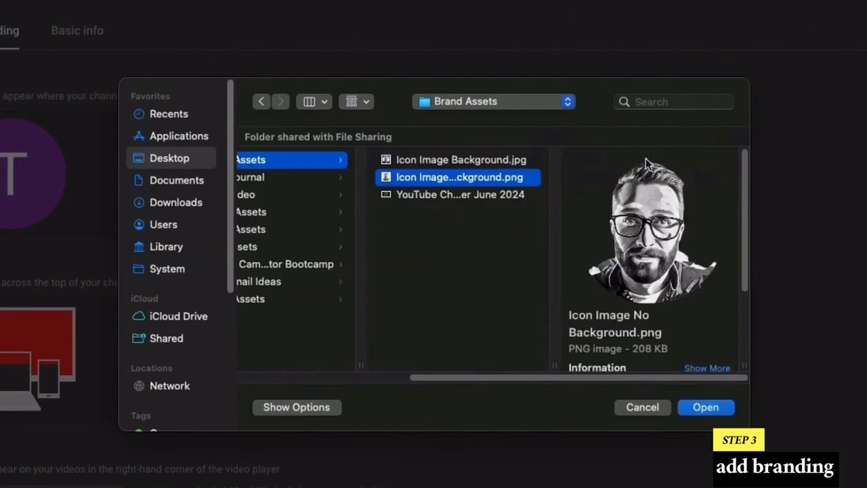
left_click(461, 161)
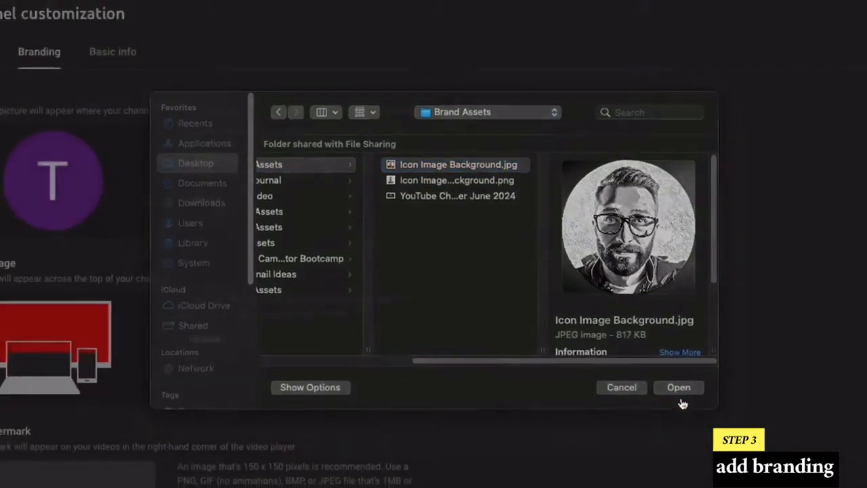
left_click(705, 408)
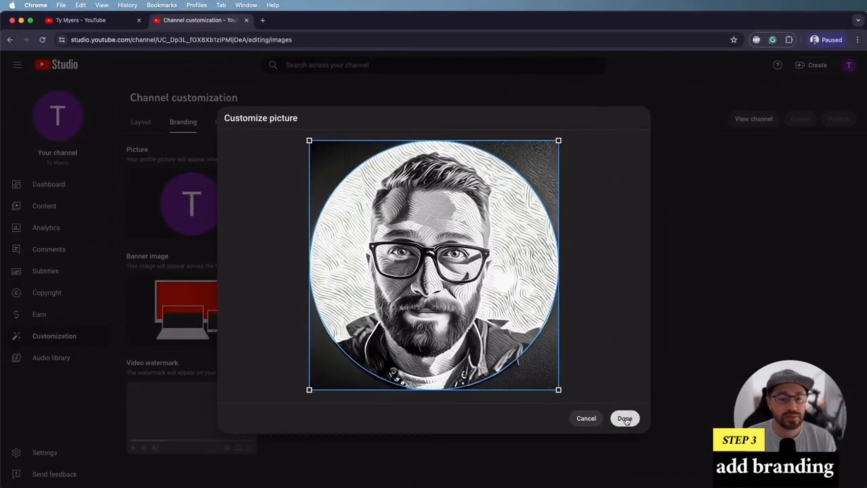
left_click(638, 430)
left_click(287, 303)
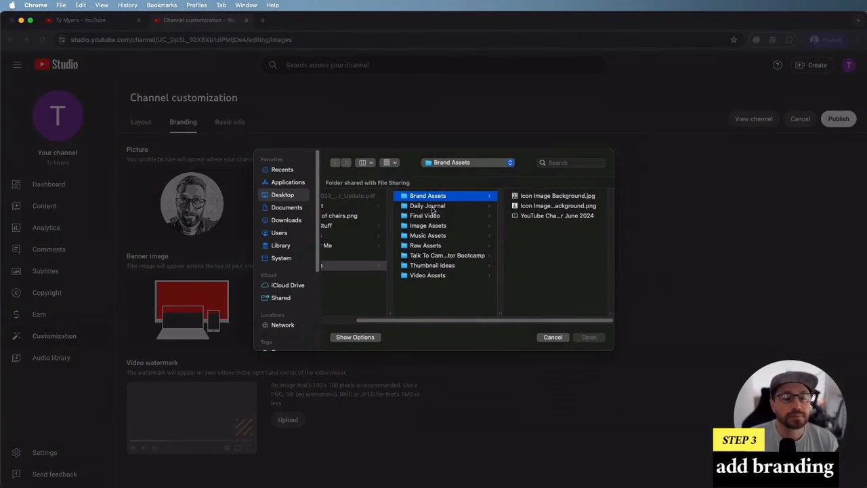
Upload YouTube Channel Banner June 2024 and accept its crop as the banner.
left_click(546, 215)
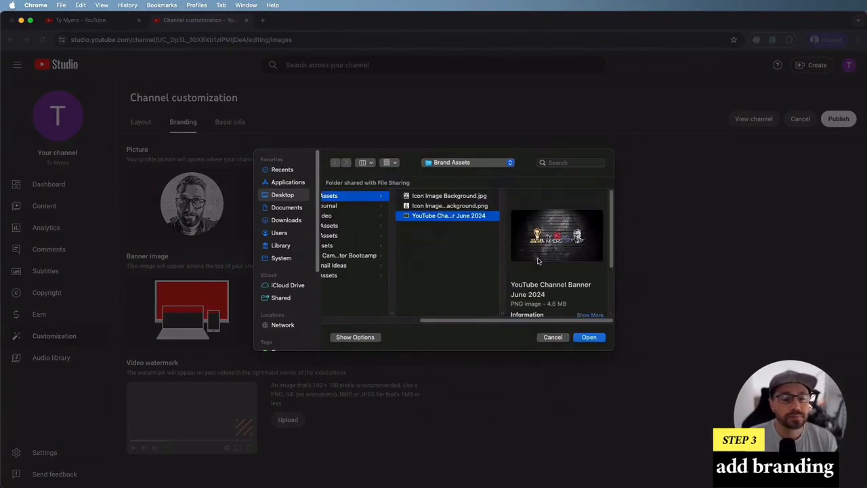
left_click(588, 336)
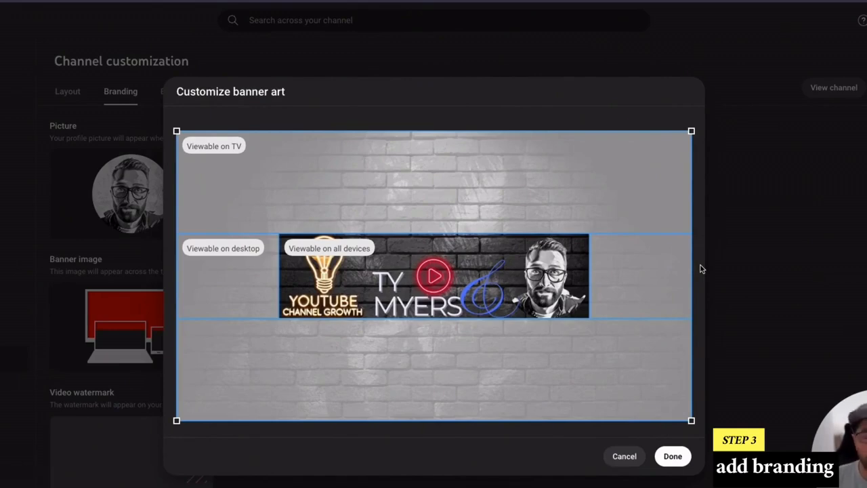
left_click(672, 455)
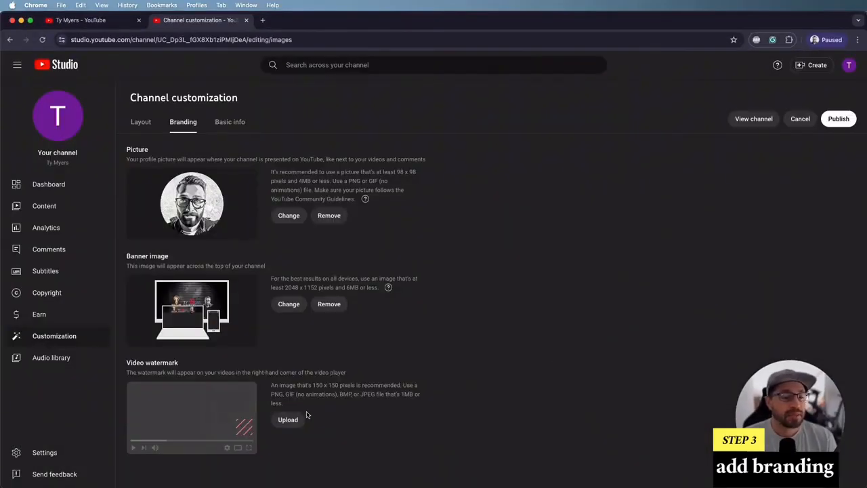
Upload Icon Image Background.jpg as the video watermark and accept the crop.
left_click(288, 418)
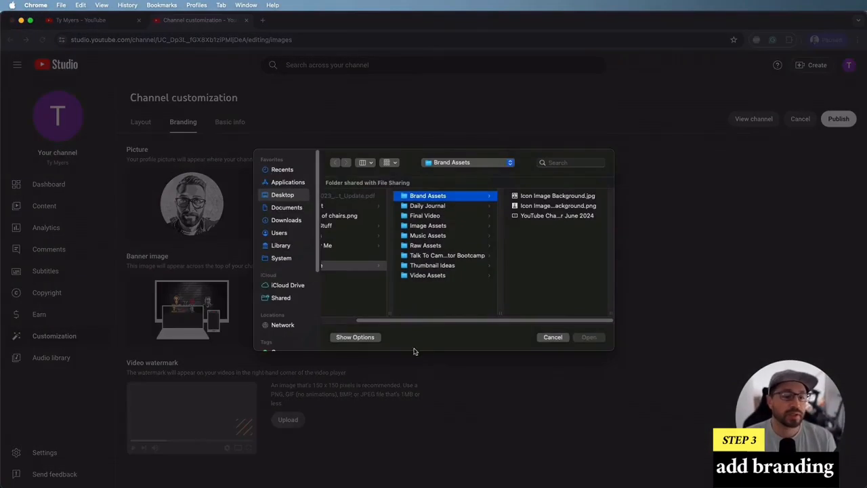
left_click(546, 206)
left_click(466, 196)
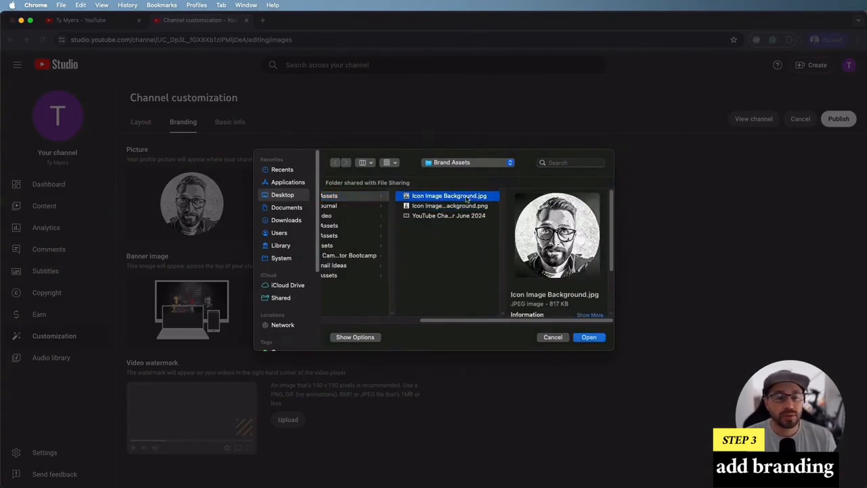
left_click(589, 337)
left_click(624, 418)
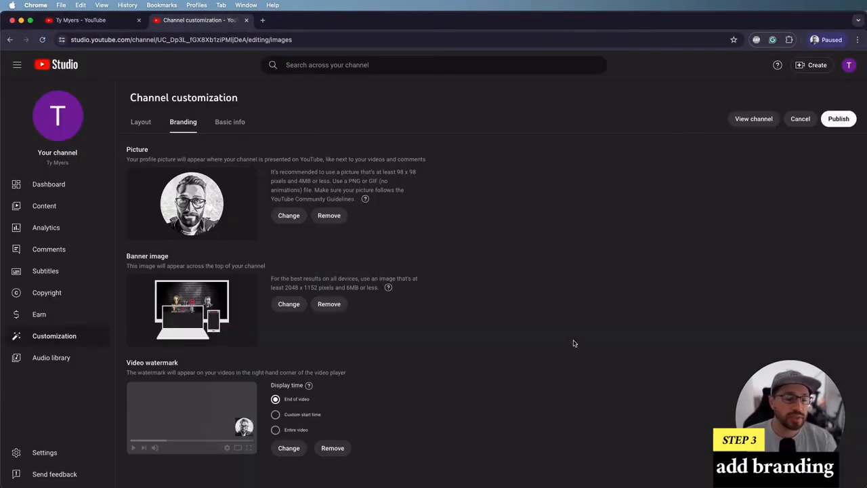
Set the watermark display time to End of video and move to Basic info.
left_click(275, 430)
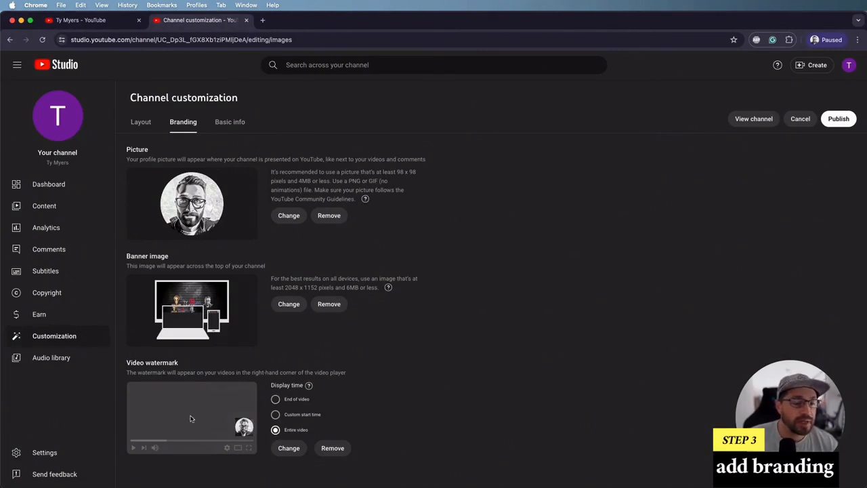
left_click(275, 414)
left_click(276, 399)
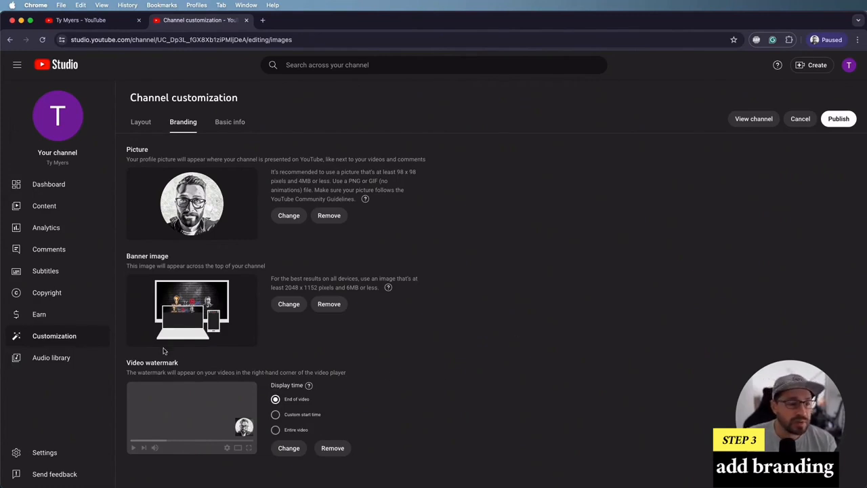
left_click(230, 122)
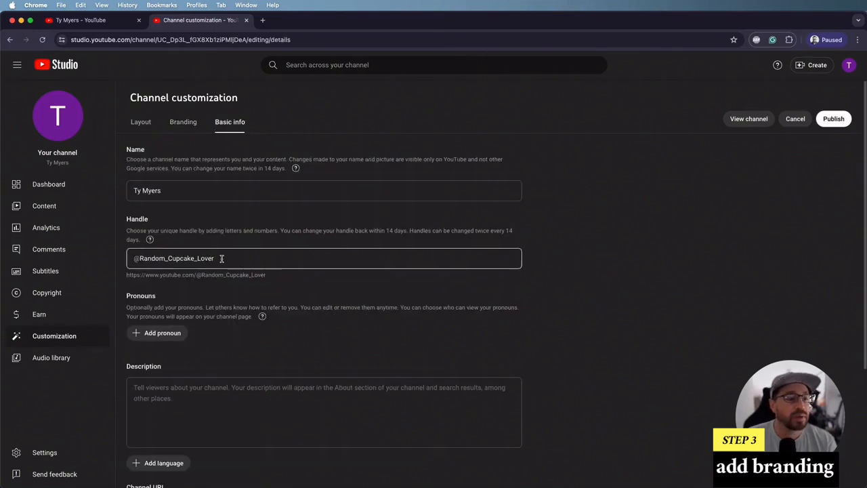
Paste the prepared description about reviewing the world's best cupcakes into the Description box.
left_click(197, 404)
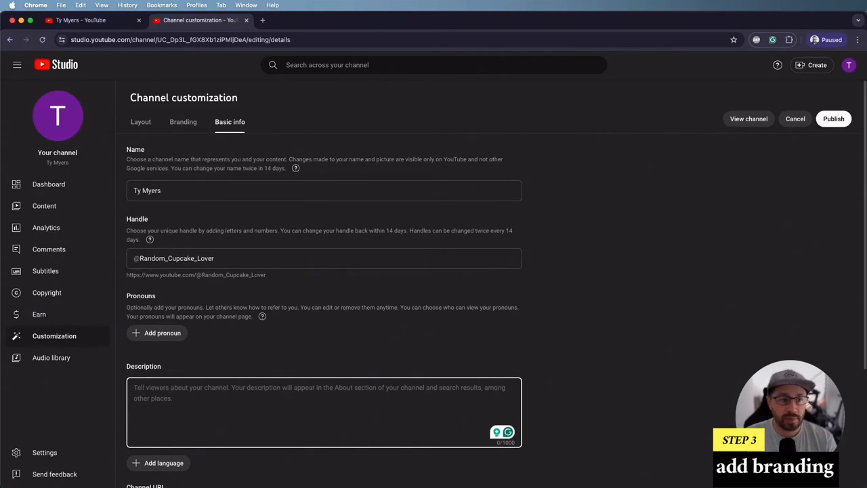
type("This channel is dedicated to reviewing all the best cupcakes from all around the world!")
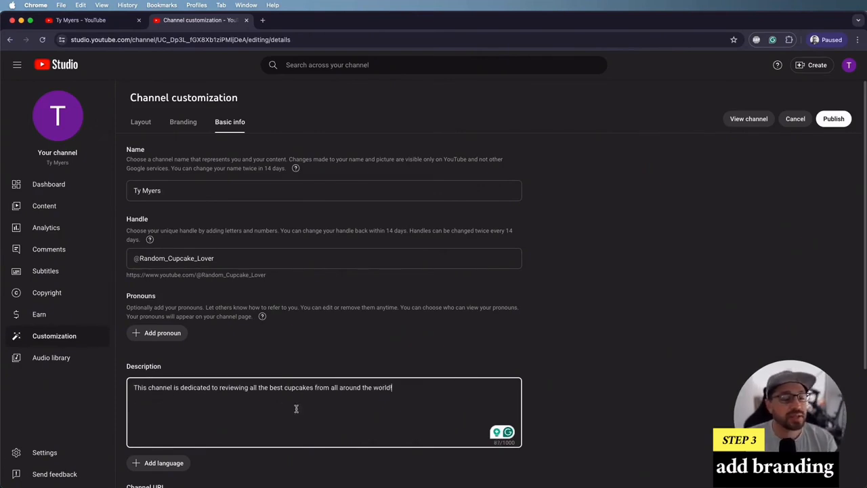
scroll(531, 346, "down", 5)
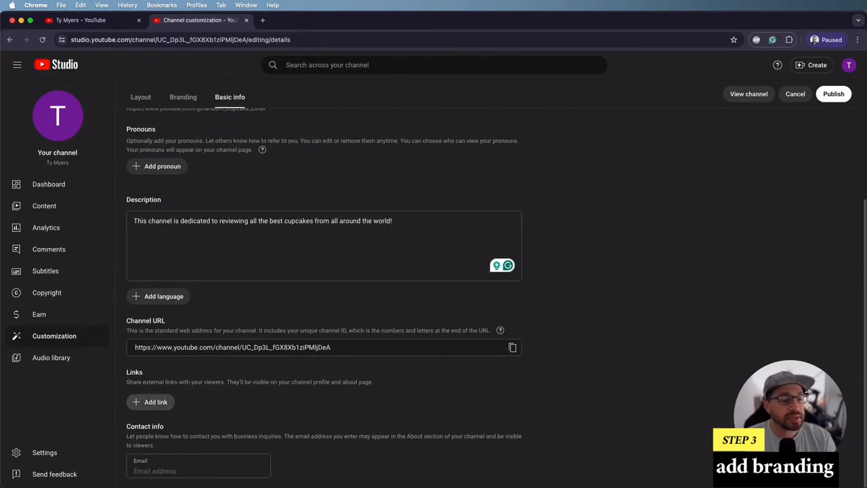
Remove the empty link row and publish the channel customization changes.
left_click(146, 402)
scroll(321, 419, "down", 1)
left_click(222, 460)
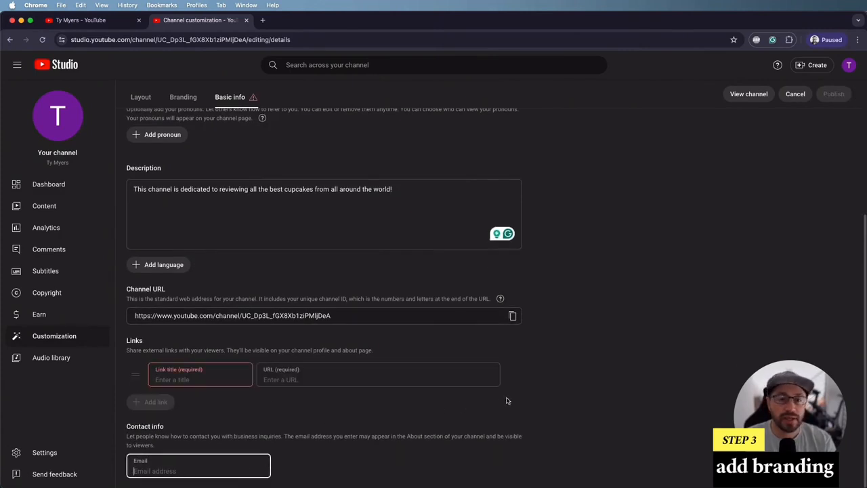
left_click(513, 374)
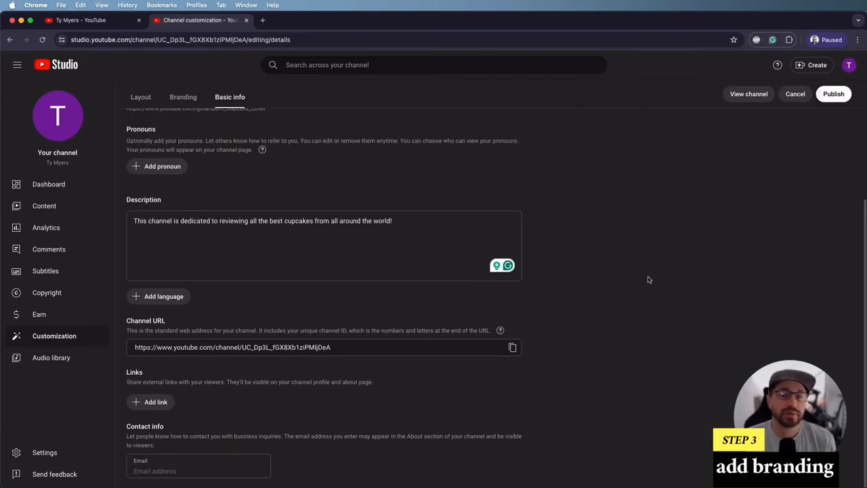
scroll(635, 274, "up", 5)
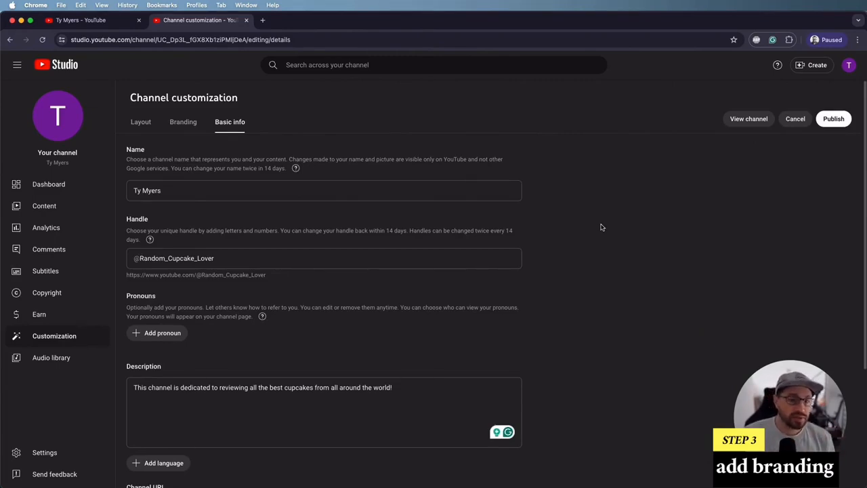
left_click(834, 120)
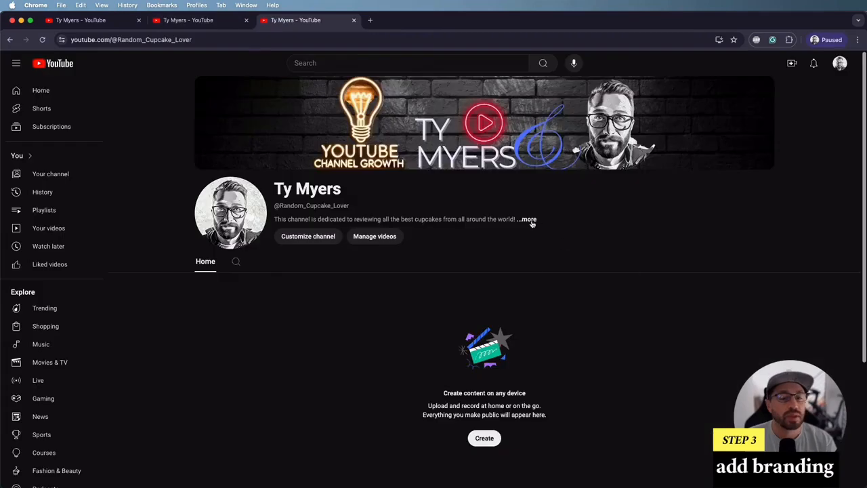
Check the live channel's About details for the new cupcake description, then return to customization.
left_click(531, 220)
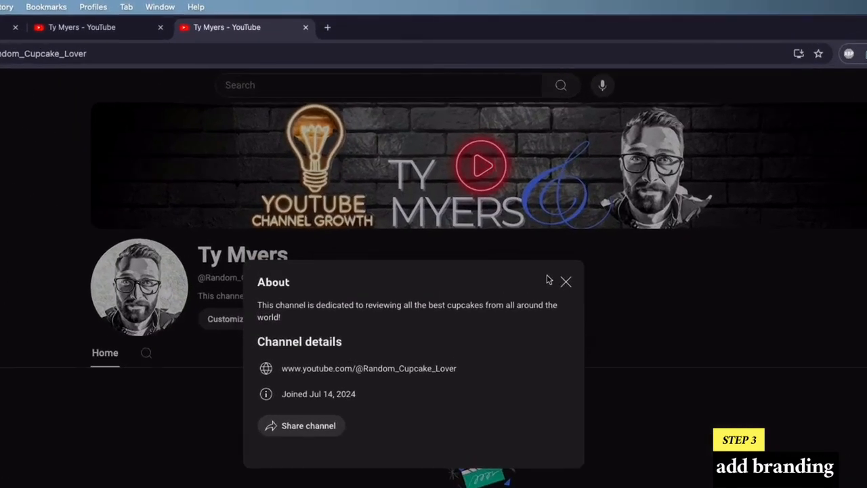
left_click(546, 209)
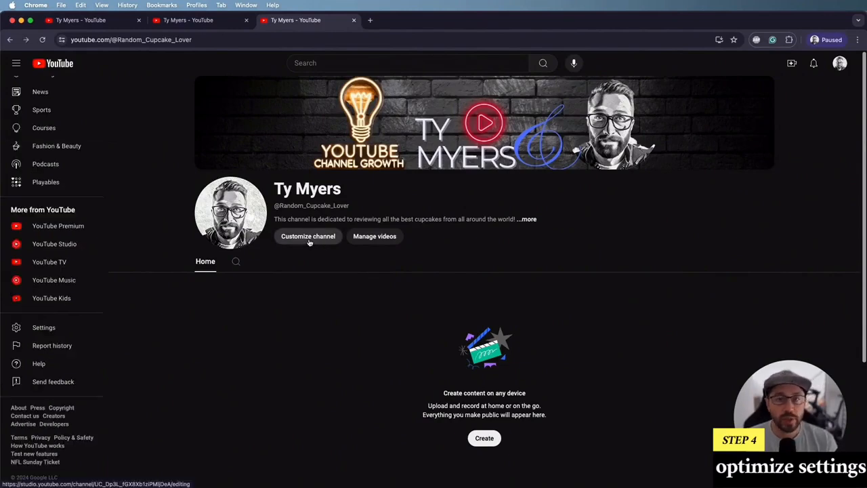
left_click(309, 241)
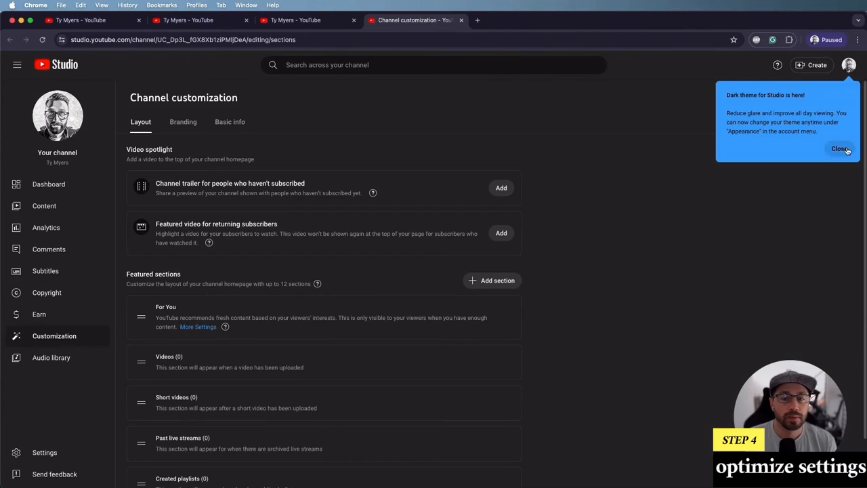
Dismiss the dark theme notice and expand Intermediate features under Channel feature eligibility.
left_click(840, 149)
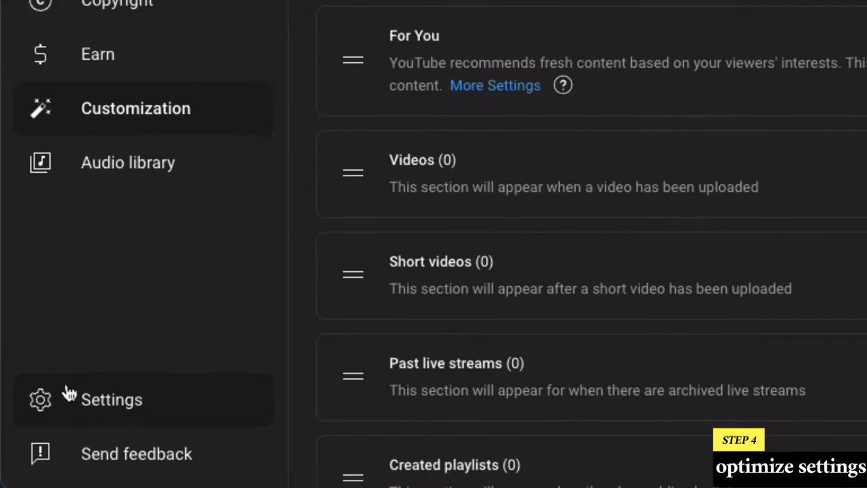
left_click(161, 409)
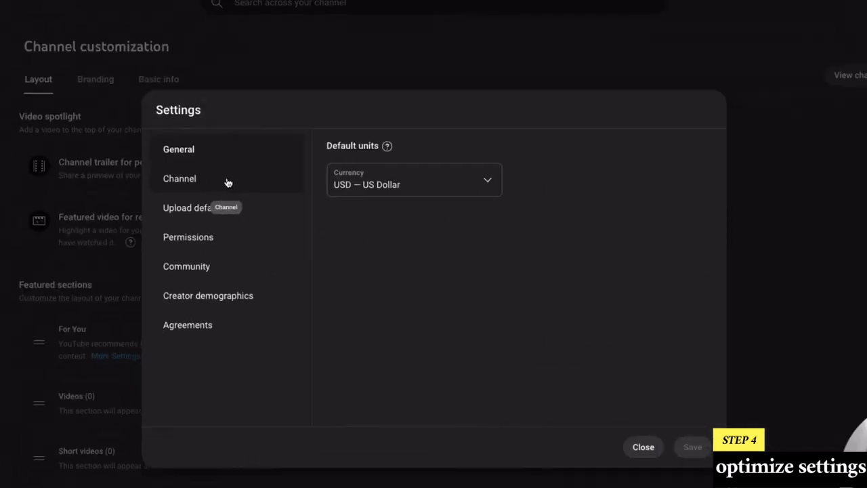
left_click(227, 180)
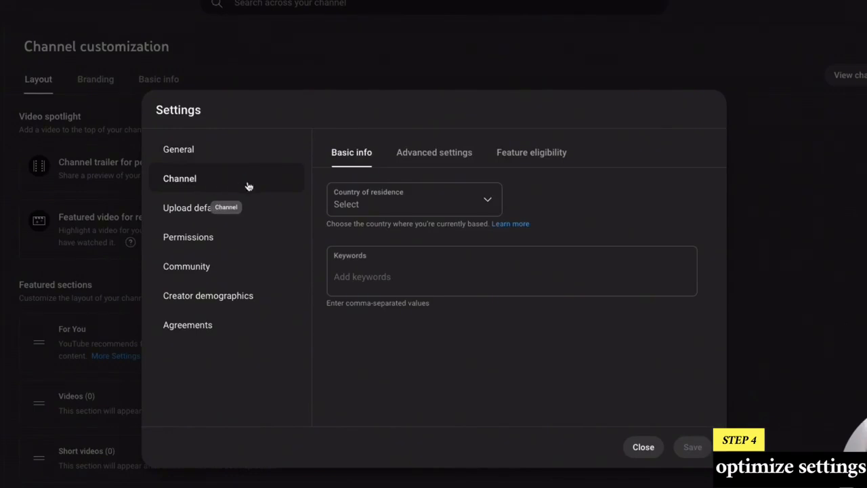
left_click(532, 158)
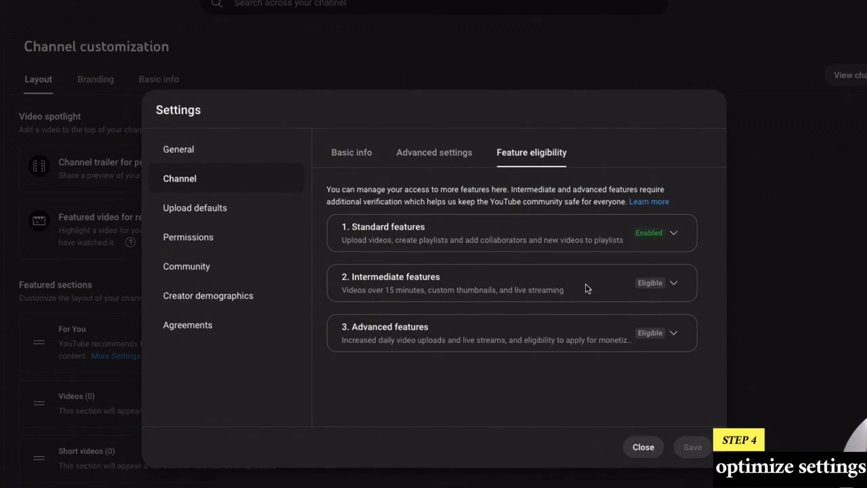
left_click(674, 283)
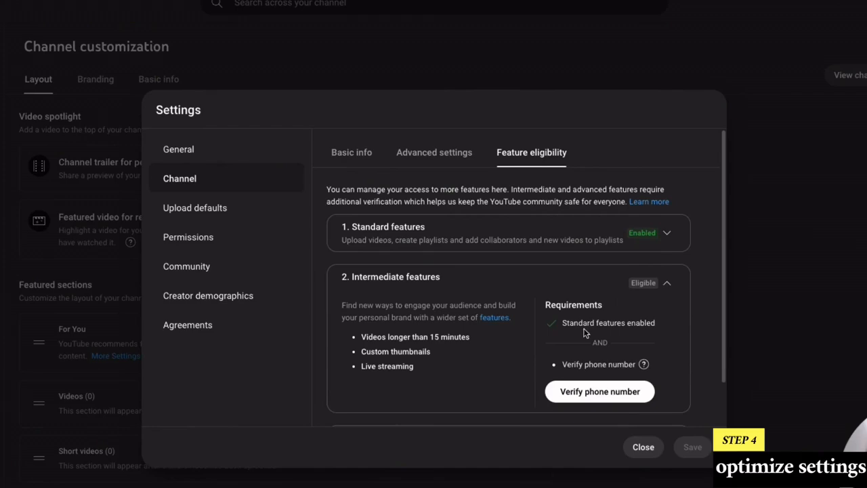
Verify the channel with a phone number and the texted code, then close the verification page.
left_click(600, 392)
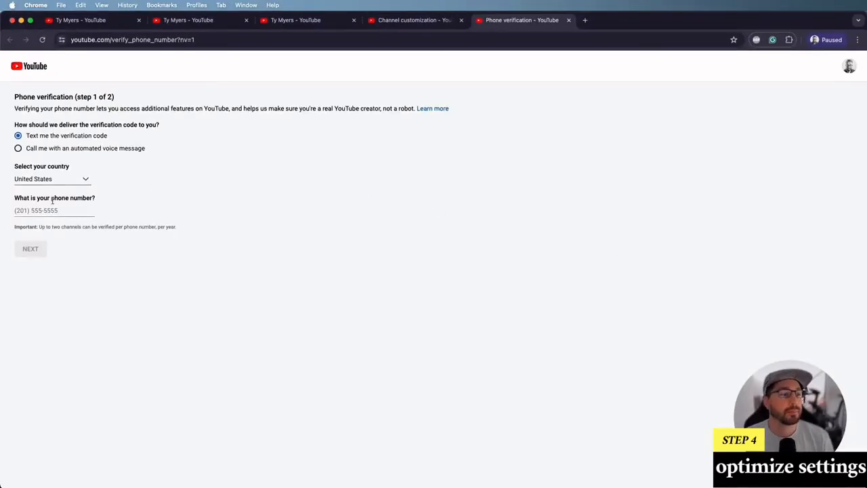
left_click(48, 209)
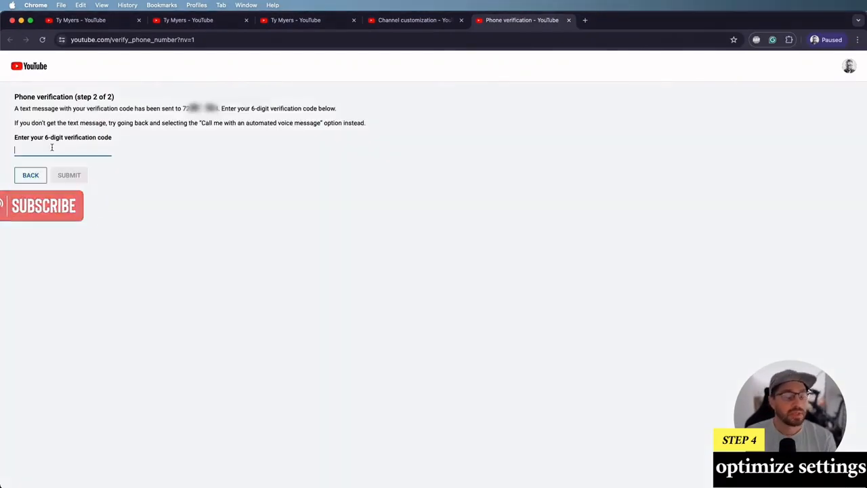
left_click(68, 176)
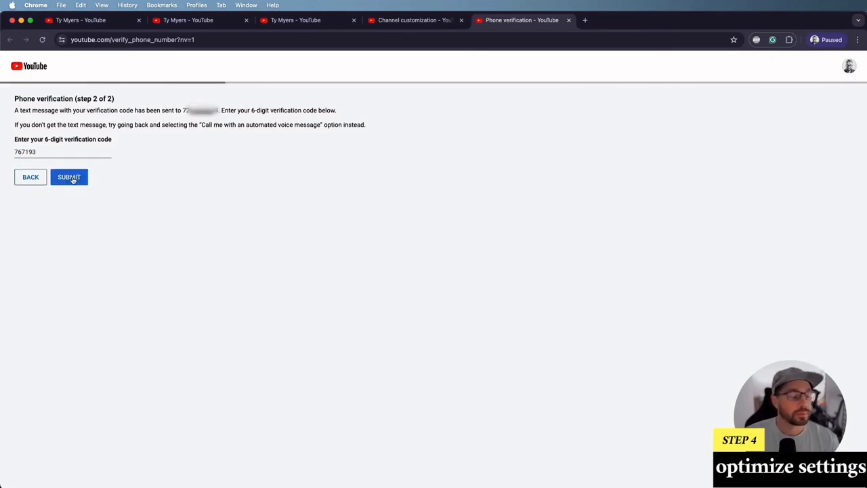
left_click(569, 21)
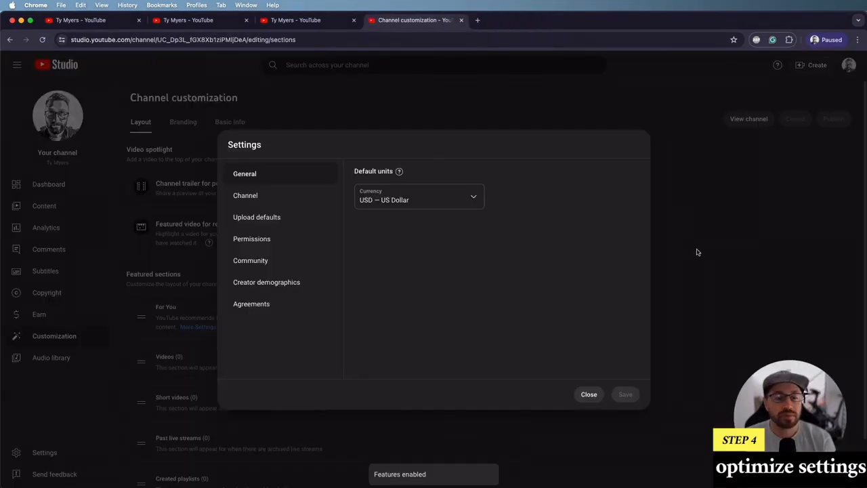
Reload Studio and confirm Intermediate features are now enabled in Feature eligibility.
left_click(589, 394)
key("super+r")
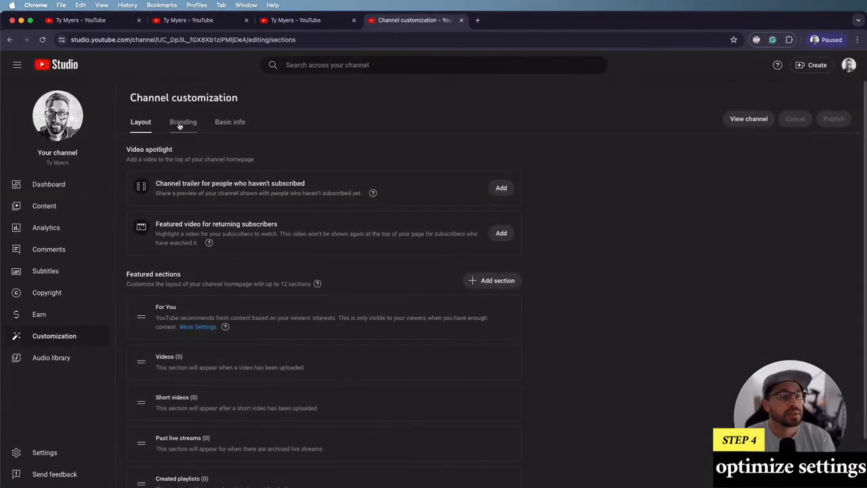
left_click(64, 458)
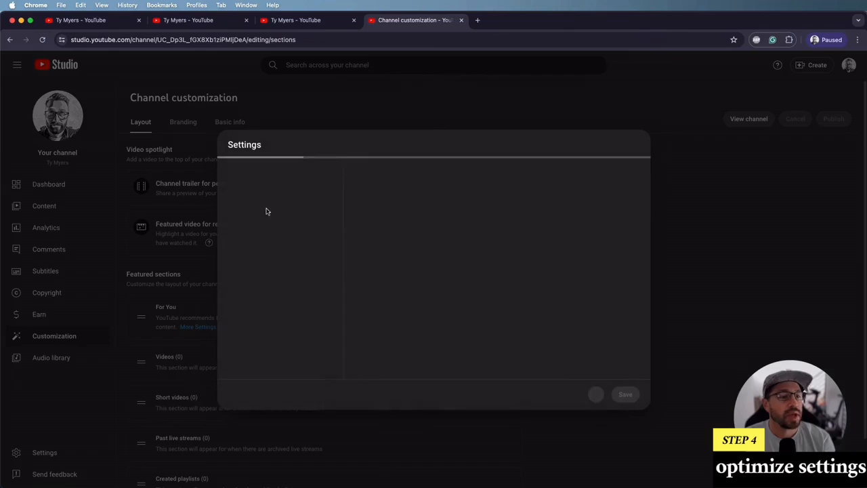
left_click(284, 202)
left_click(519, 171)
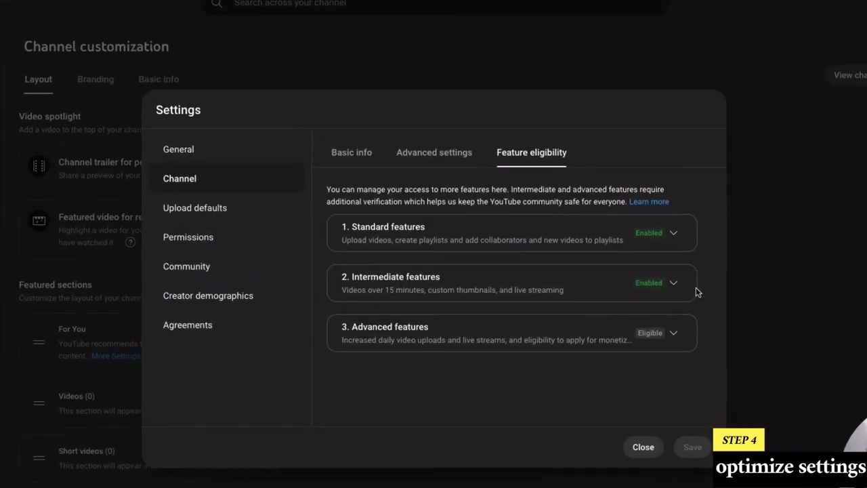
left_click(634, 278)
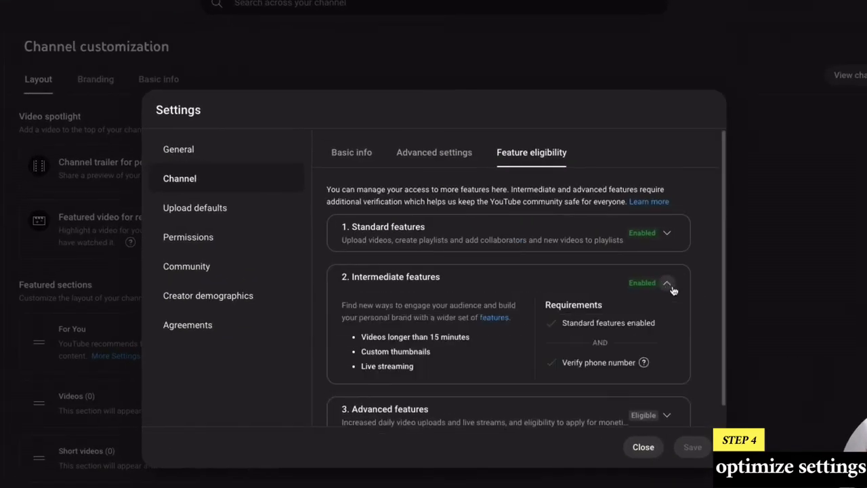
left_click(672, 288)
Set country of residence to United States, add keywords Cupcake Baking and Cupcakes, and save.
left_click(351, 160)
left_click(397, 215)
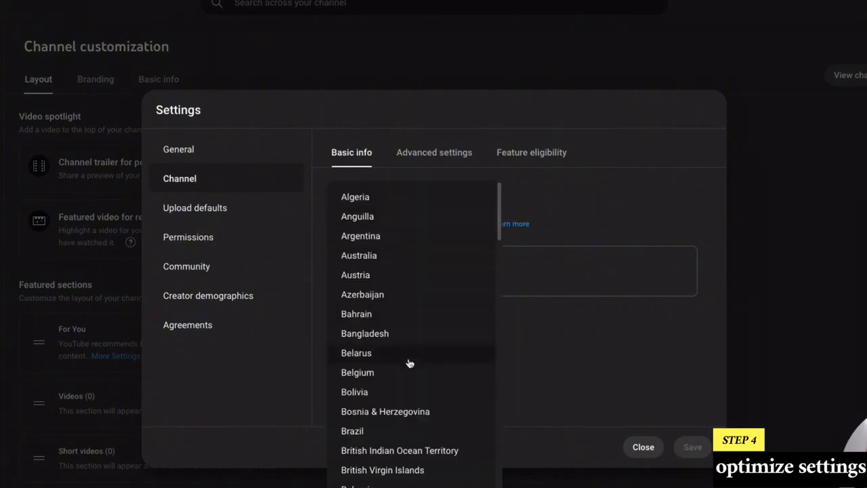
scroll(443, 325, "down", 1)
left_click(382, 277)
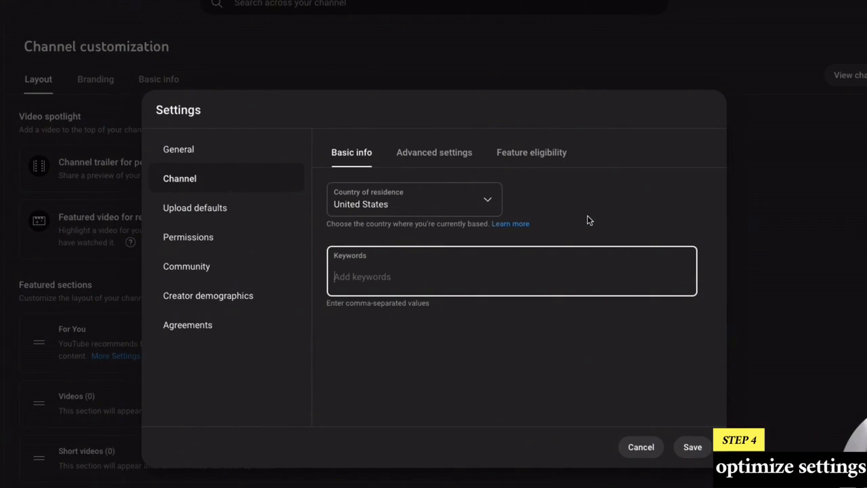
type("Cupcake Baking")
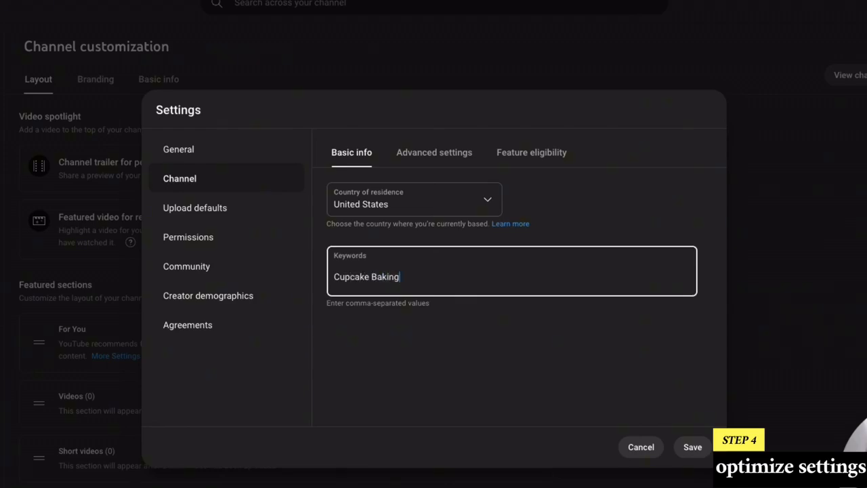
key("comma")
type("Cupcakes")
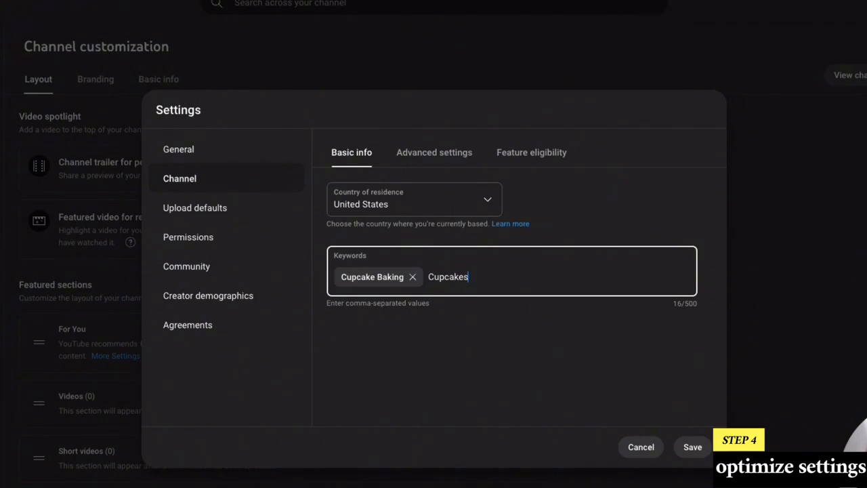
key("comma")
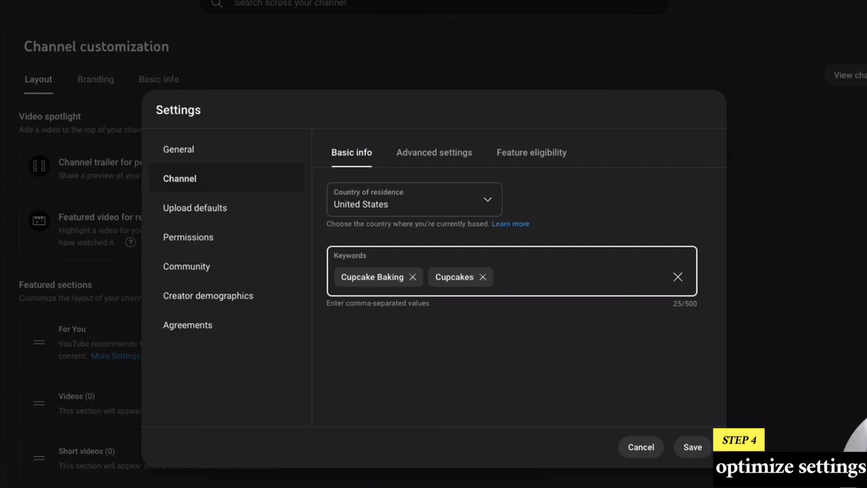
left_click(652, 303)
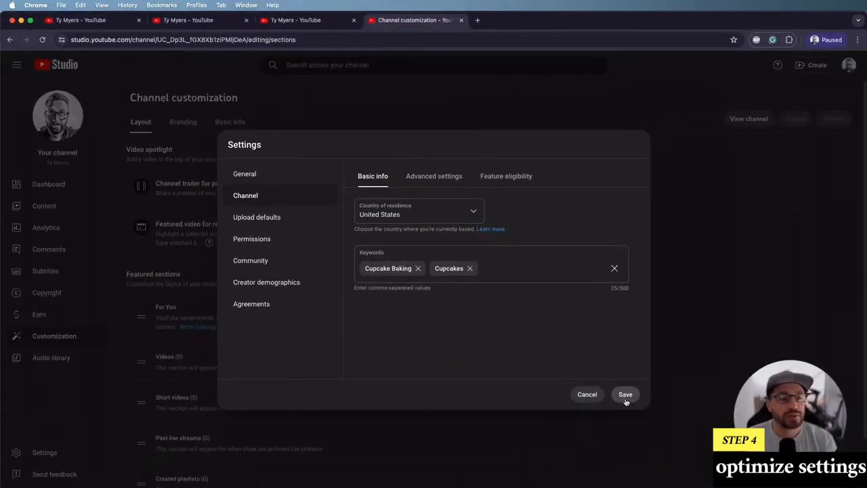
left_click(677, 437)
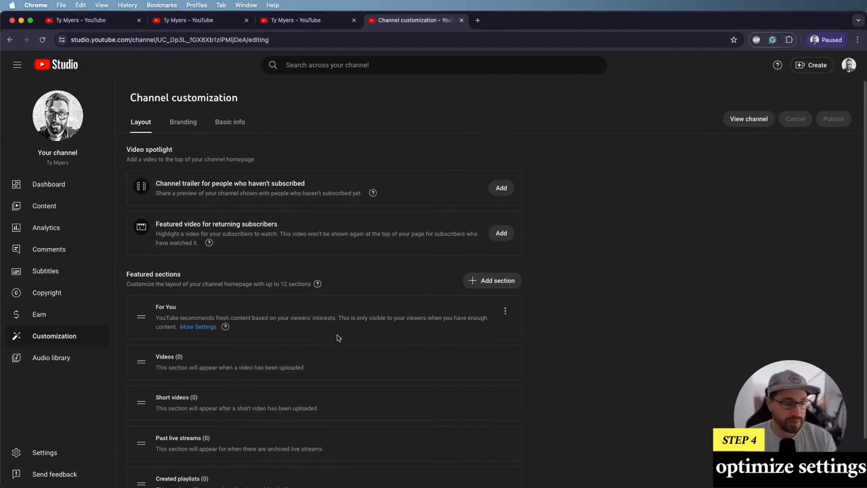
left_click(44, 452)
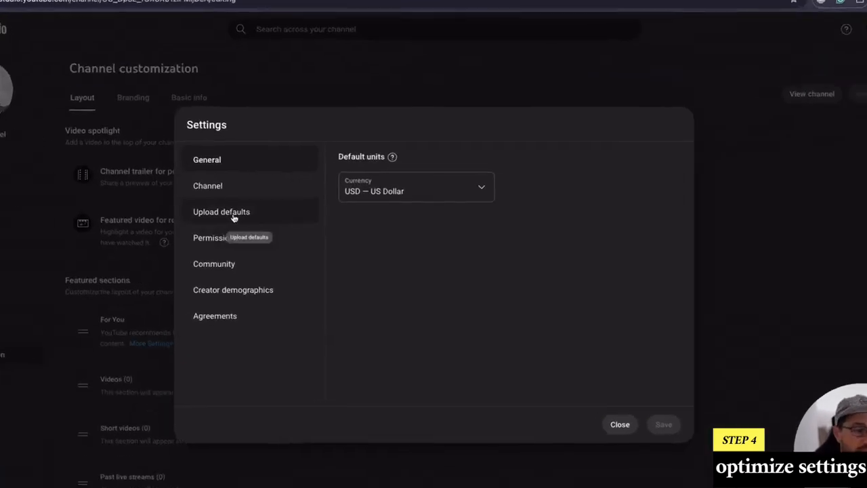
Uncheck 'Allow automatic chapters and key moments' in the upload defaults' advanced settings.
left_click(266, 225)
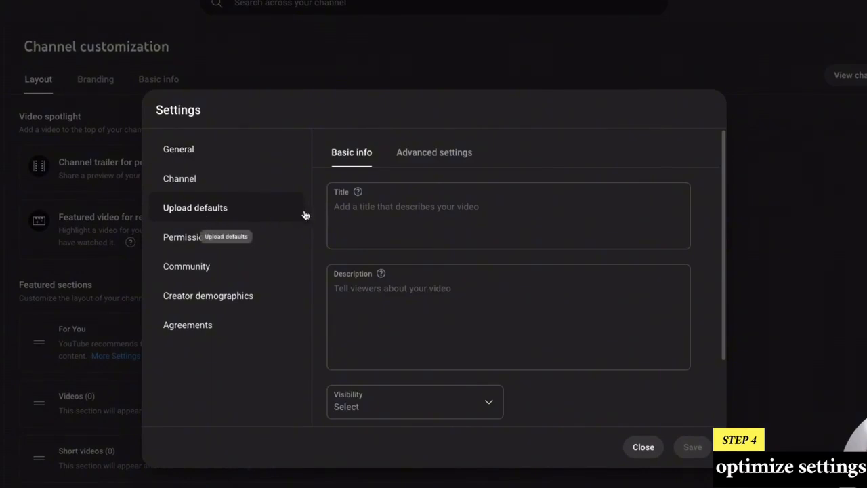
left_click(424, 304)
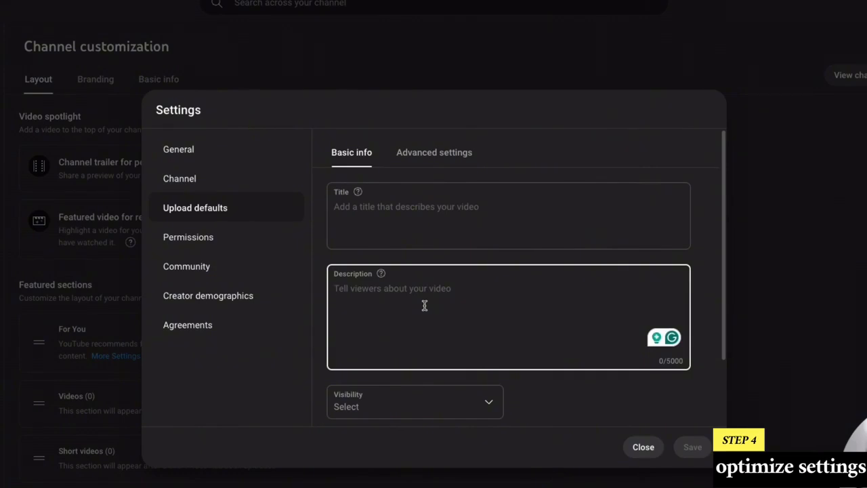
left_click(432, 154)
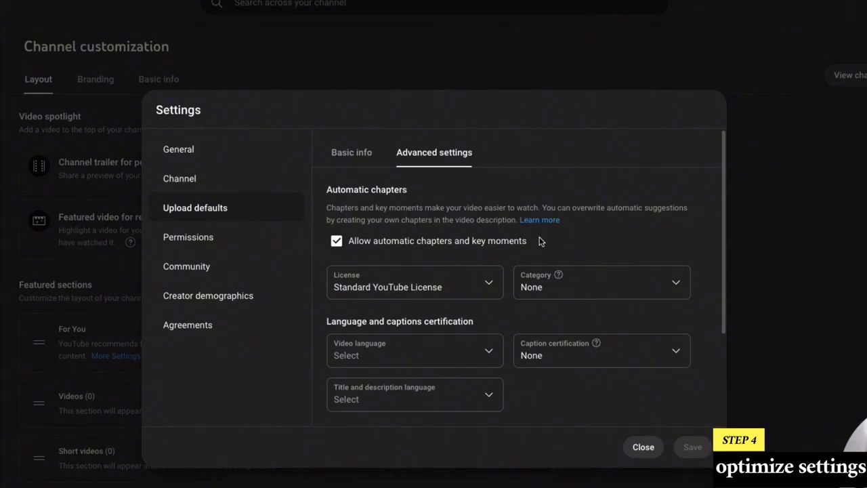
left_click(337, 242)
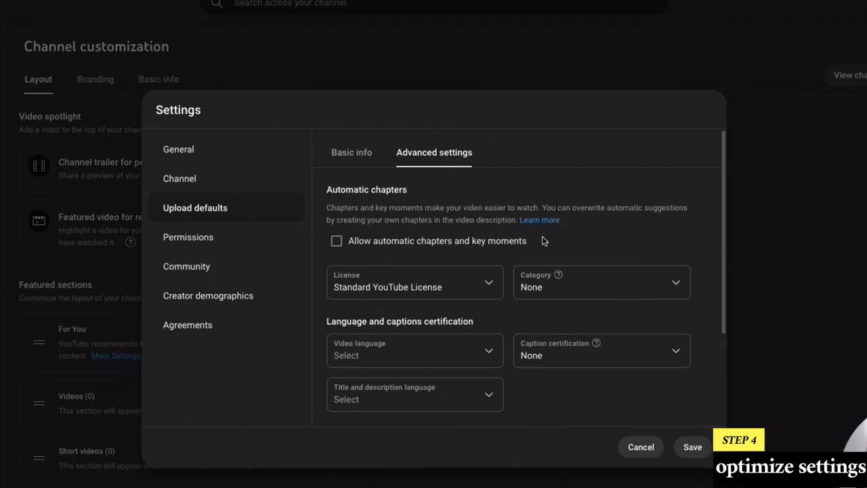